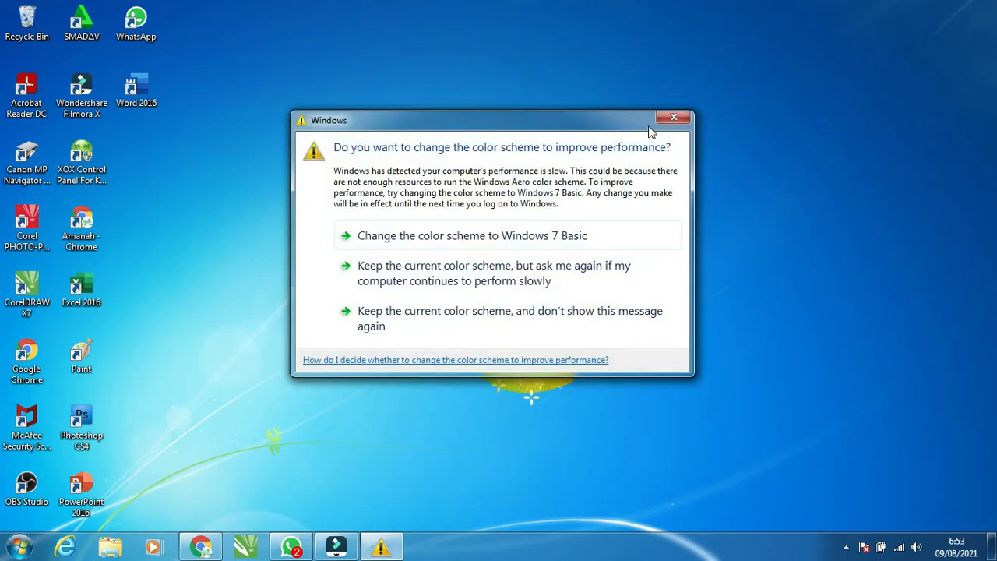
Close the color-scheme warning and launch Word 2016
click(672, 118)
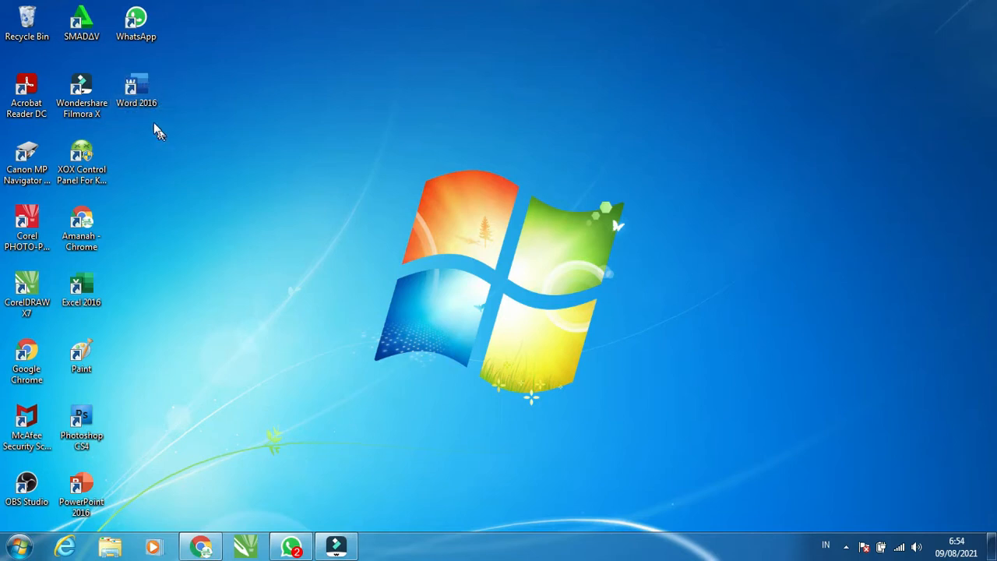
double_click(148, 95)
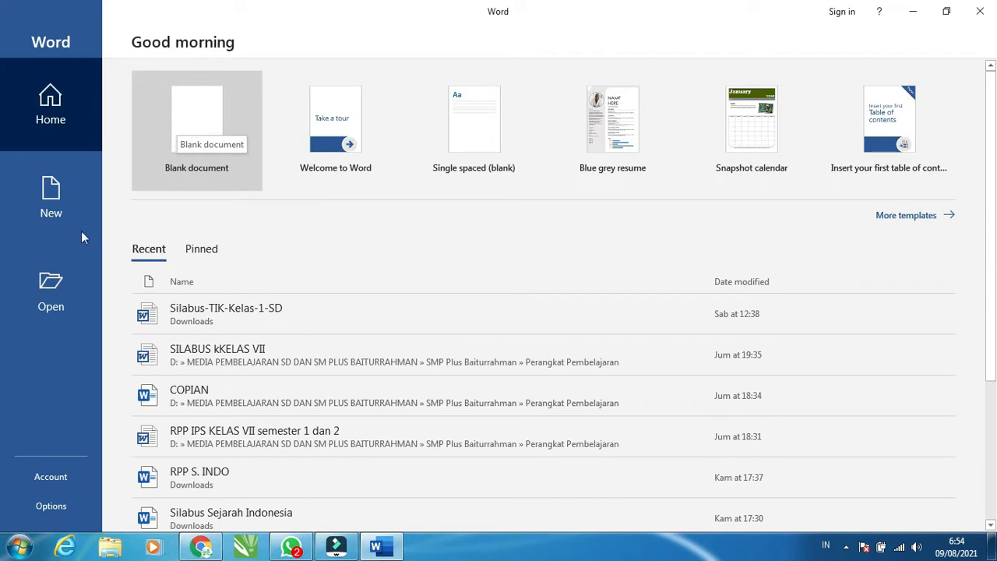
Create a new blank document
click(62, 209)
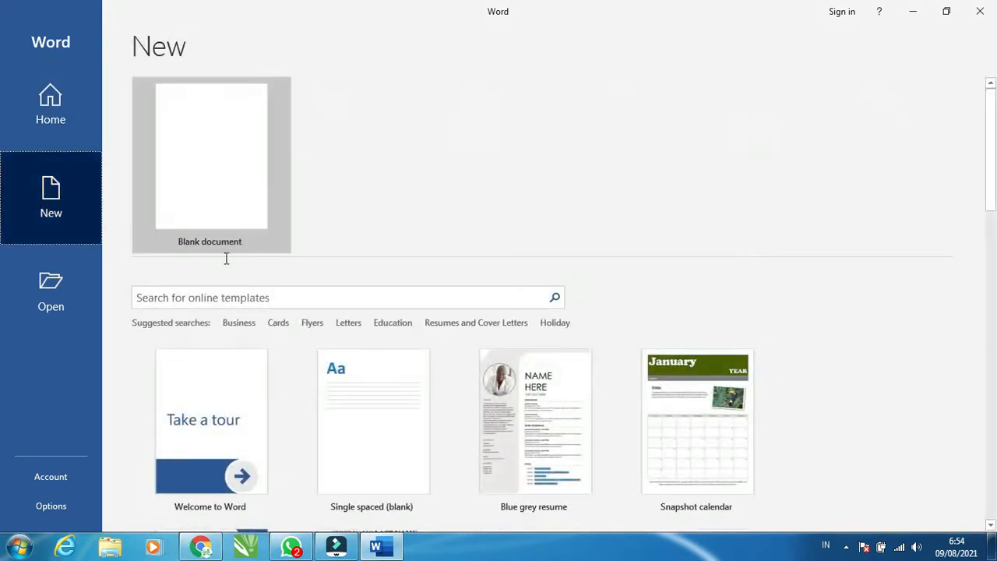
click(223, 184)
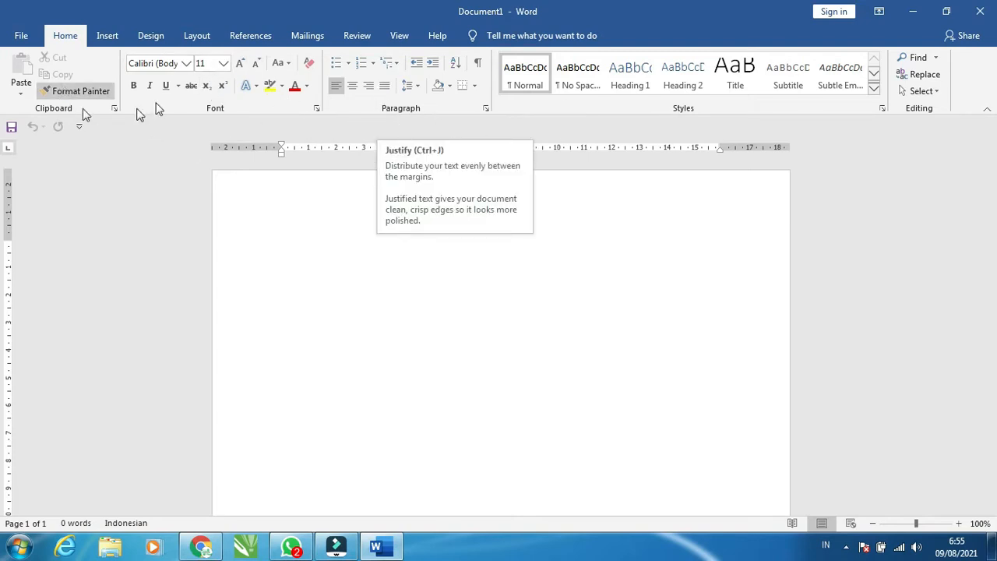
click(22, 37)
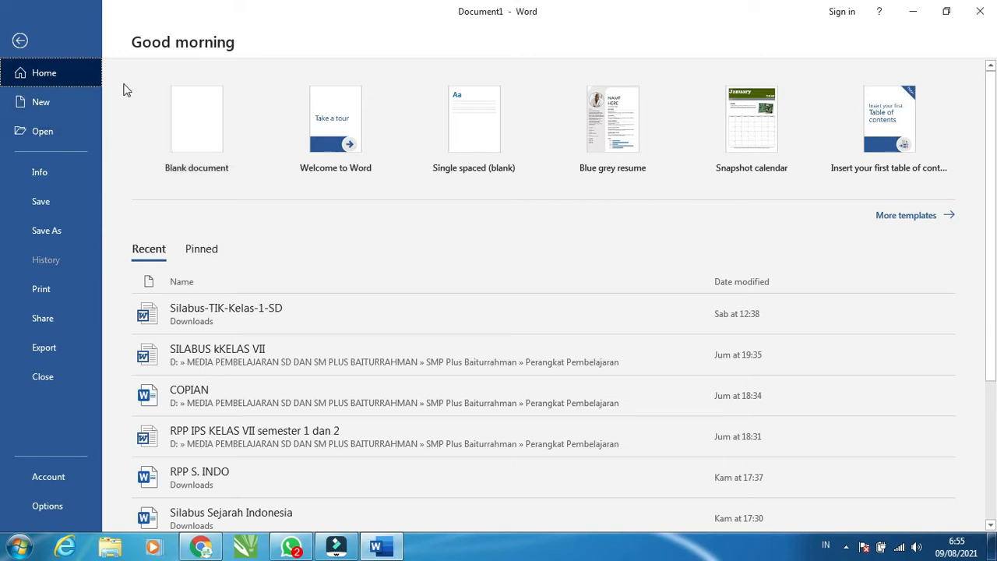
click(62, 128)
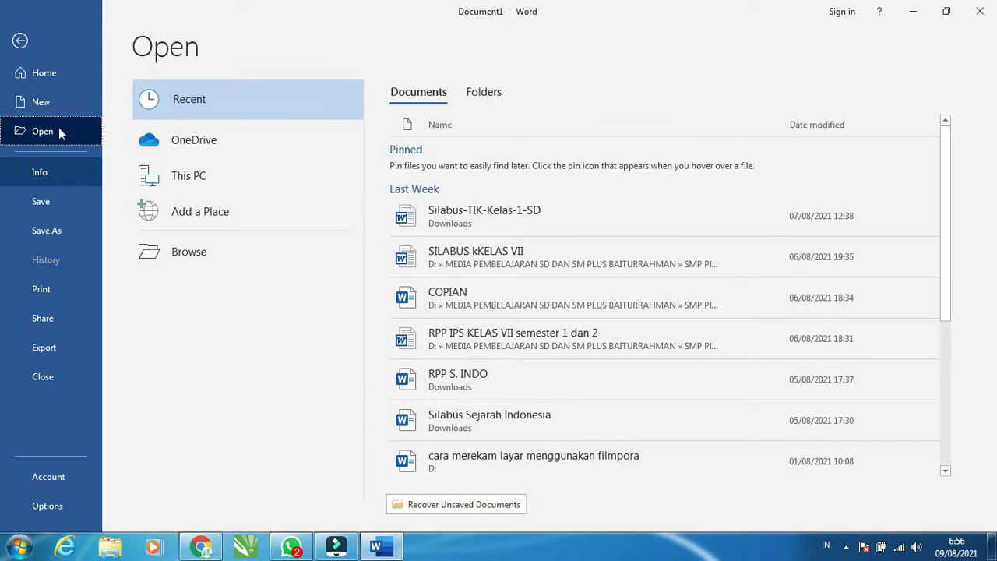
click(41, 178)
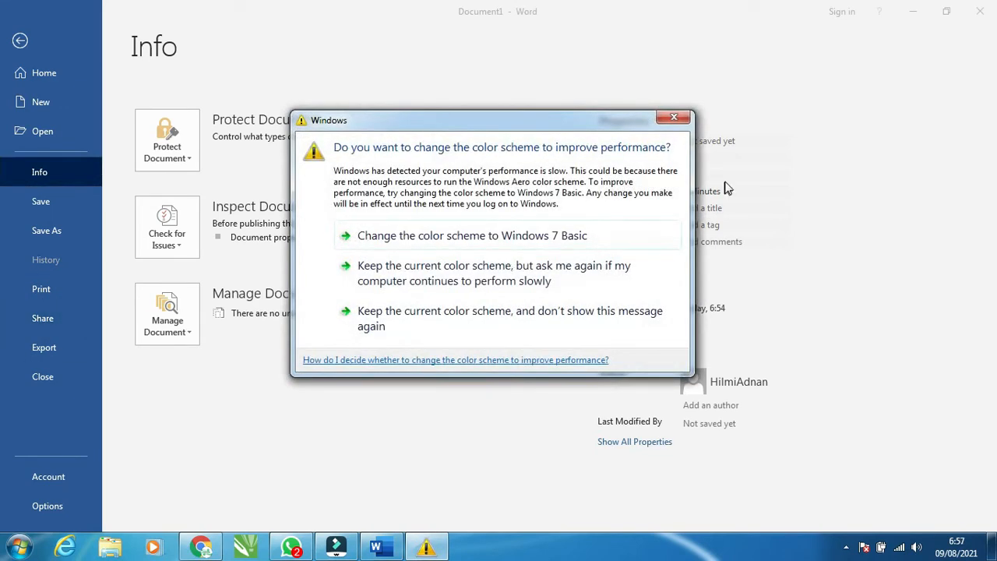
click(675, 119)
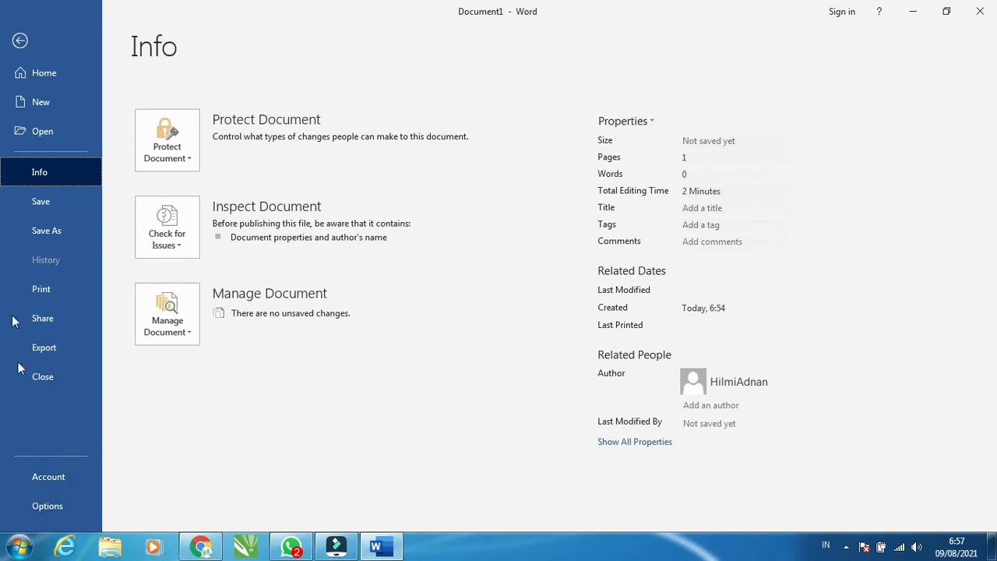
click(19, 42)
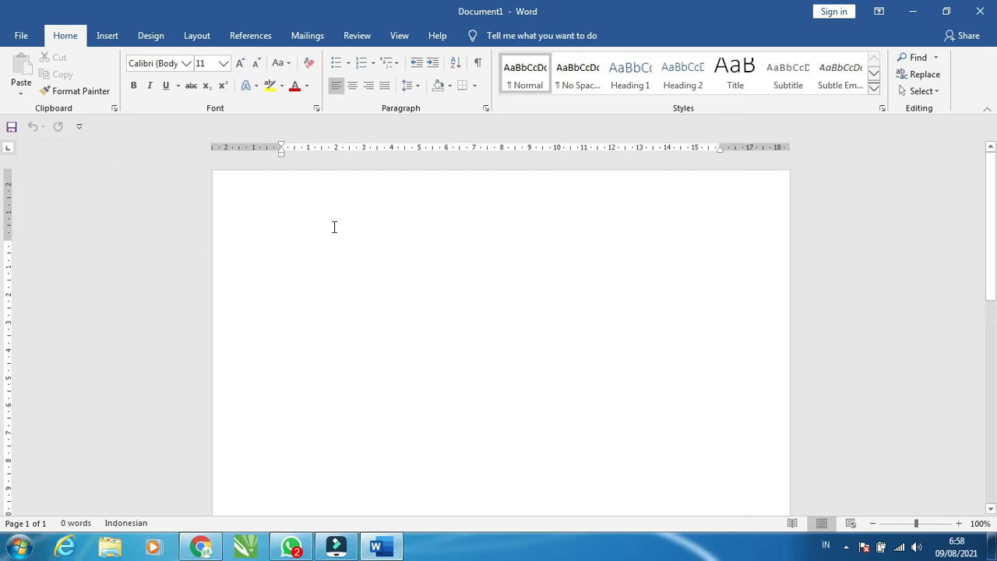
Type fgdfydyfdytfuy on the first line of the document
text(fgdfydyfdytfu)
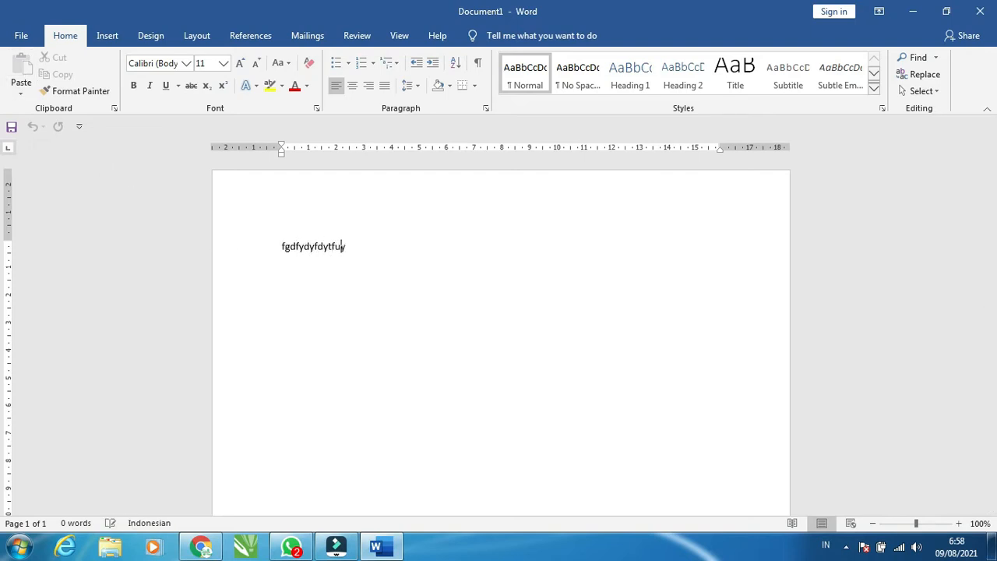
text(y)
Copy the line of text and paste it on a new line below
click(266, 251)
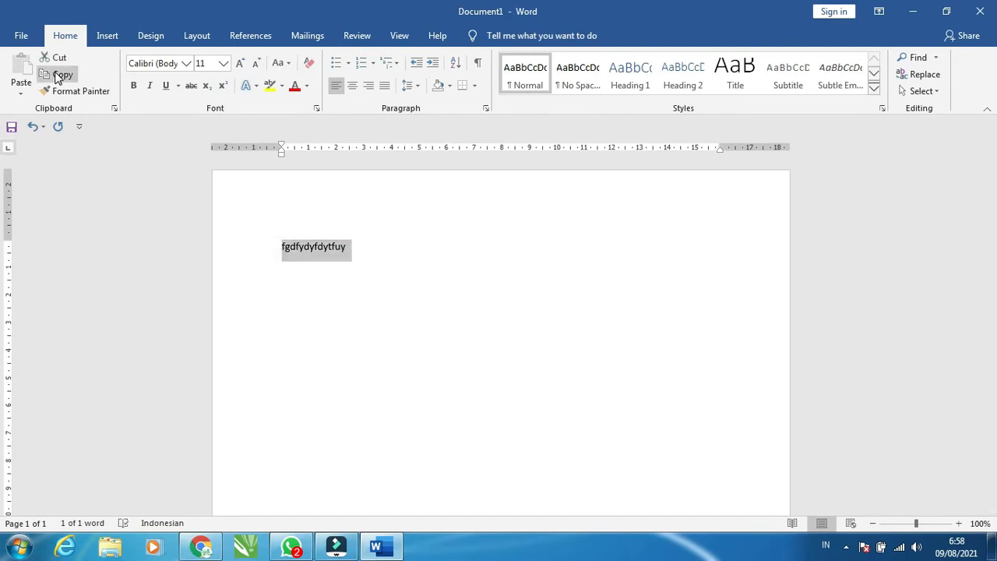
click(58, 75)
click(350, 244)
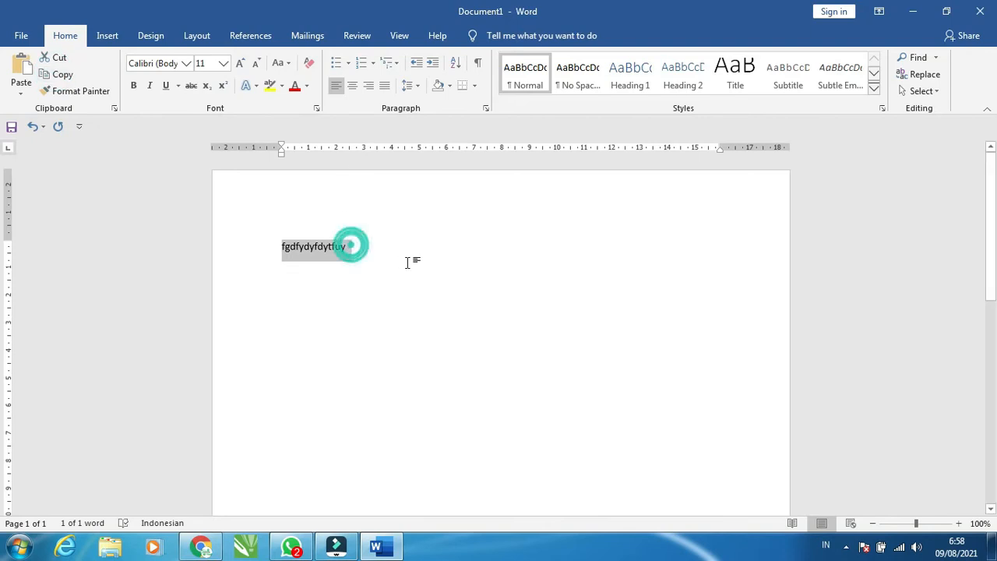
key(Return)
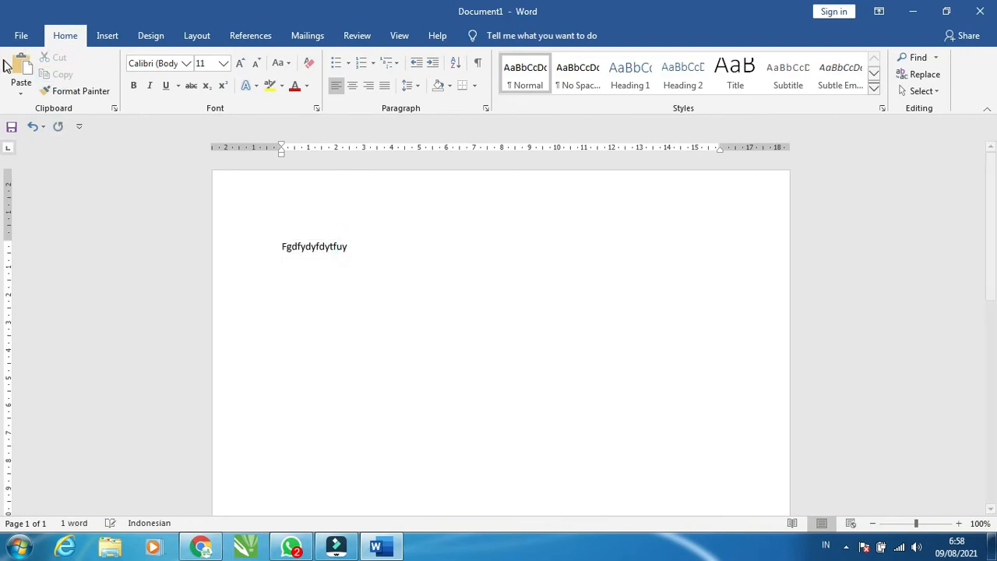
click(17, 69)
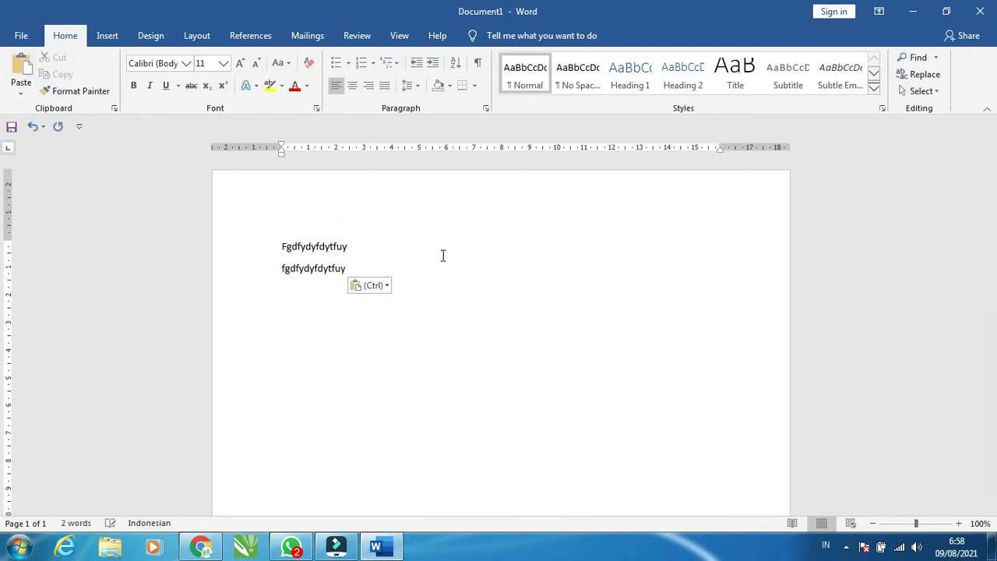
Select the first line of text and cut it
click(442, 252)
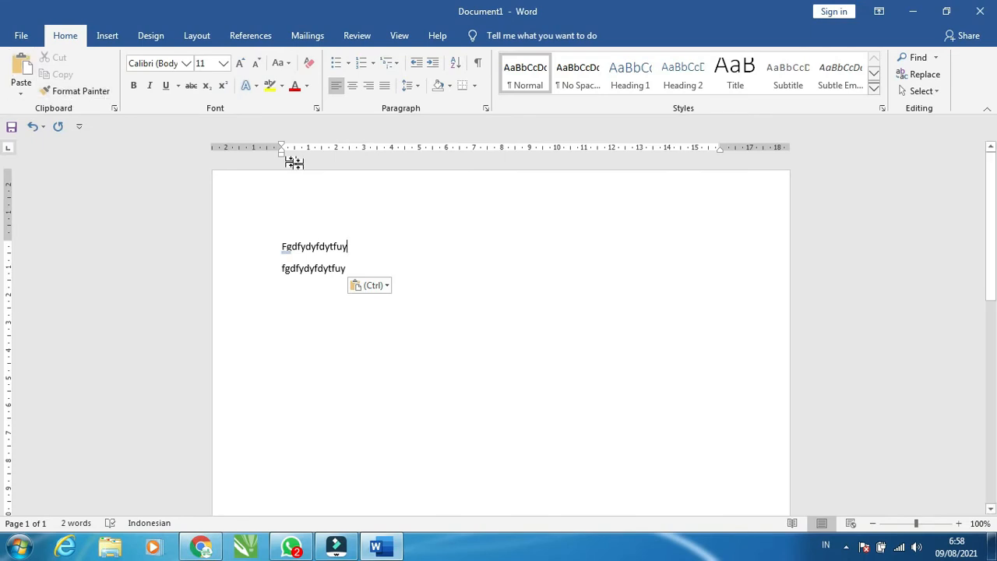
double_click(350, 246)
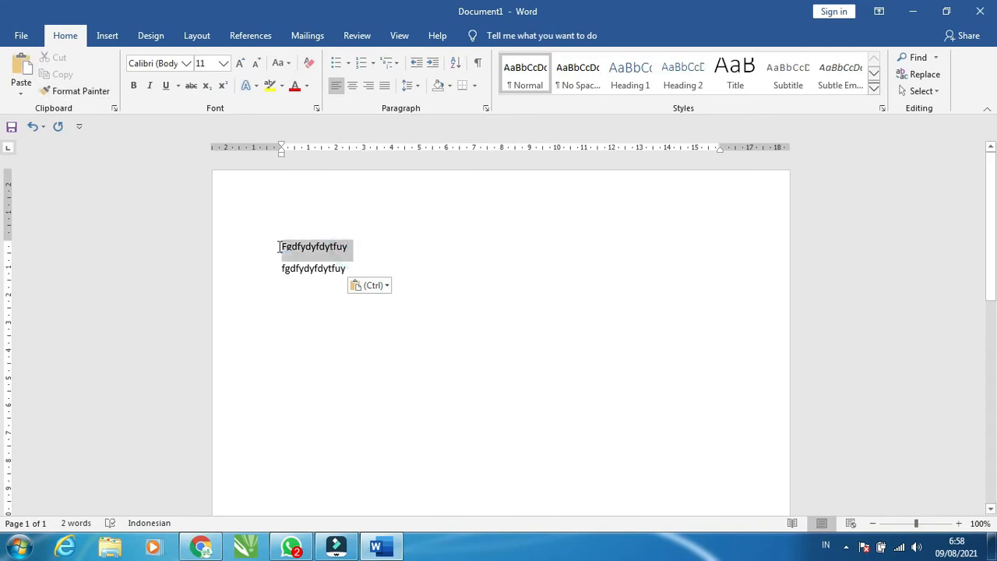
click(56, 59)
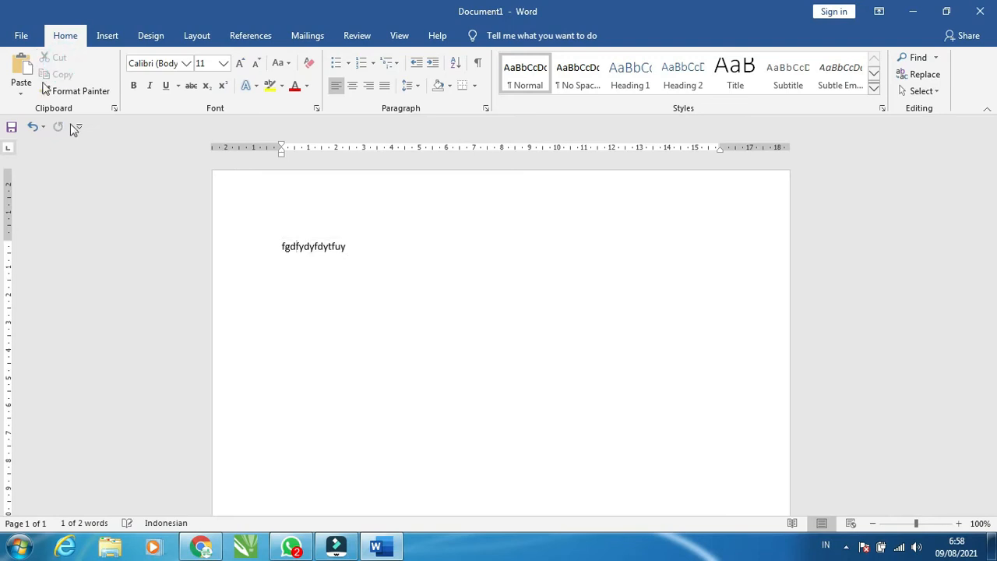
Paste the cut text on a new line after the remaining line, keeping source formatting
click(353, 246)
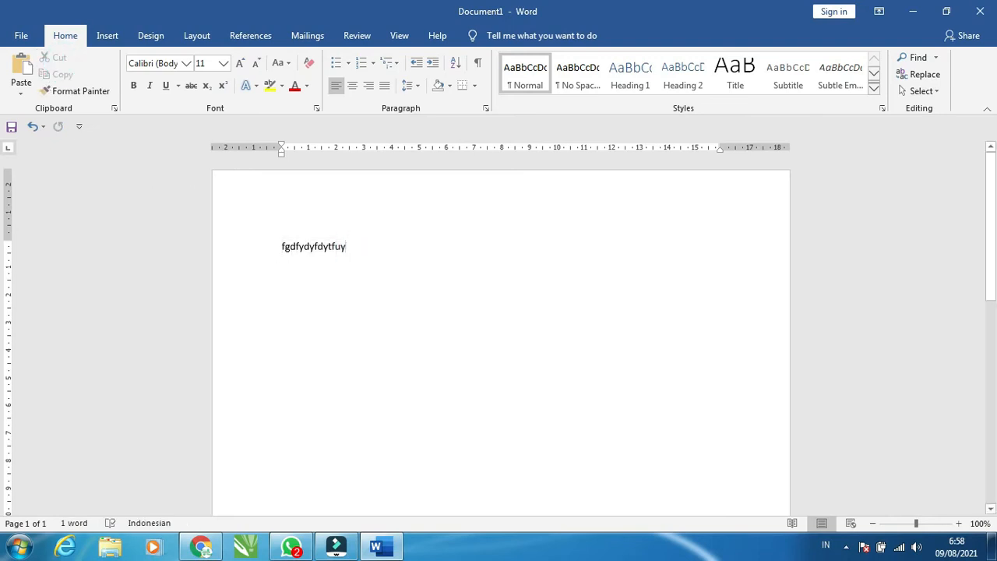
key(Return)
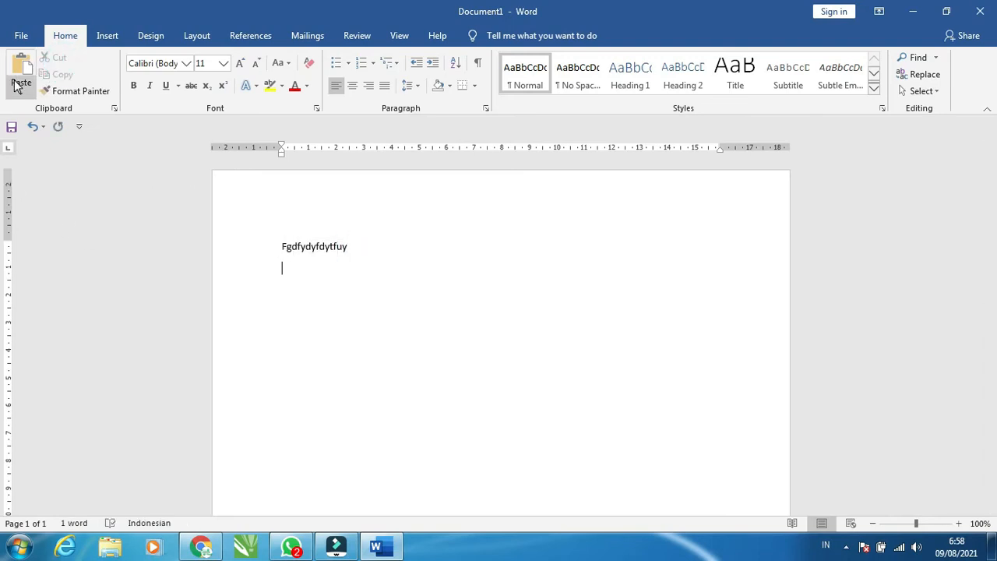
click(17, 85)
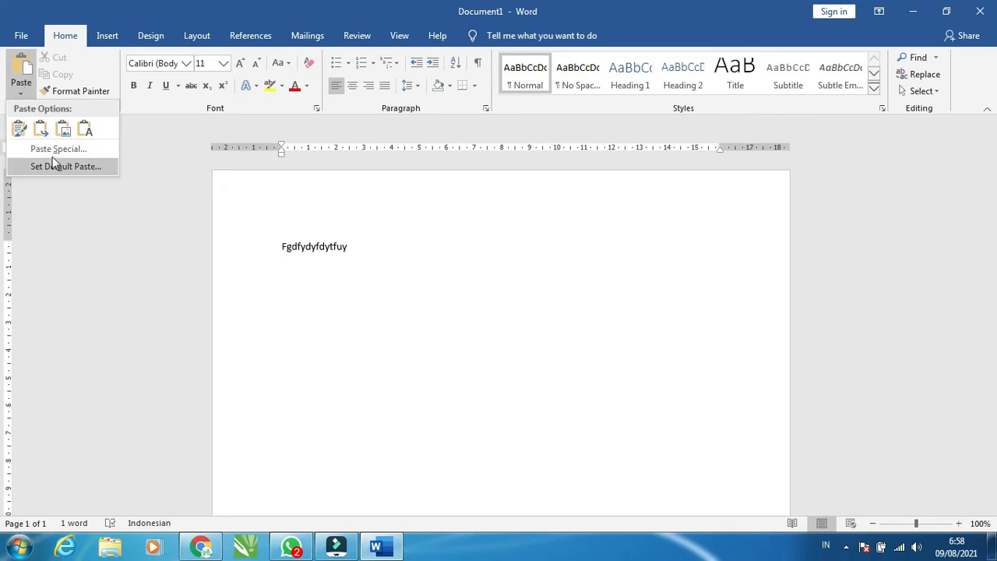
click(19, 129)
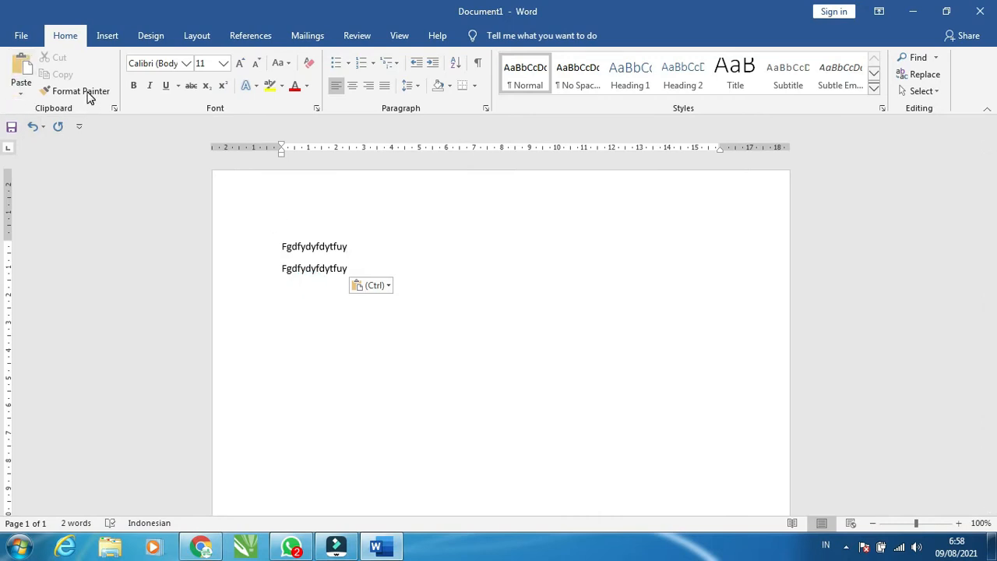
Apply formatting to the second line with Format Painter
click(81, 91)
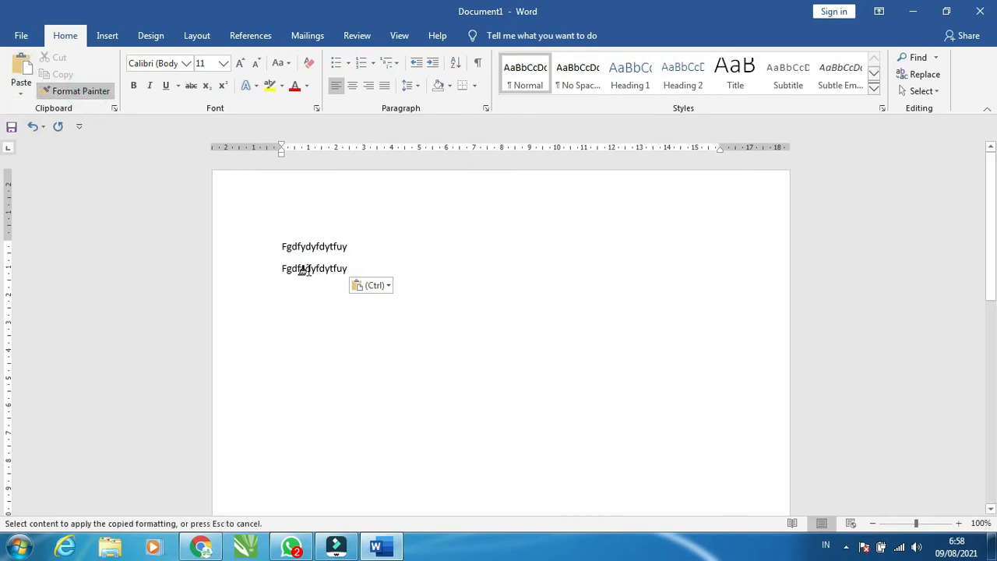
click(309, 271)
triple_click(326, 271)
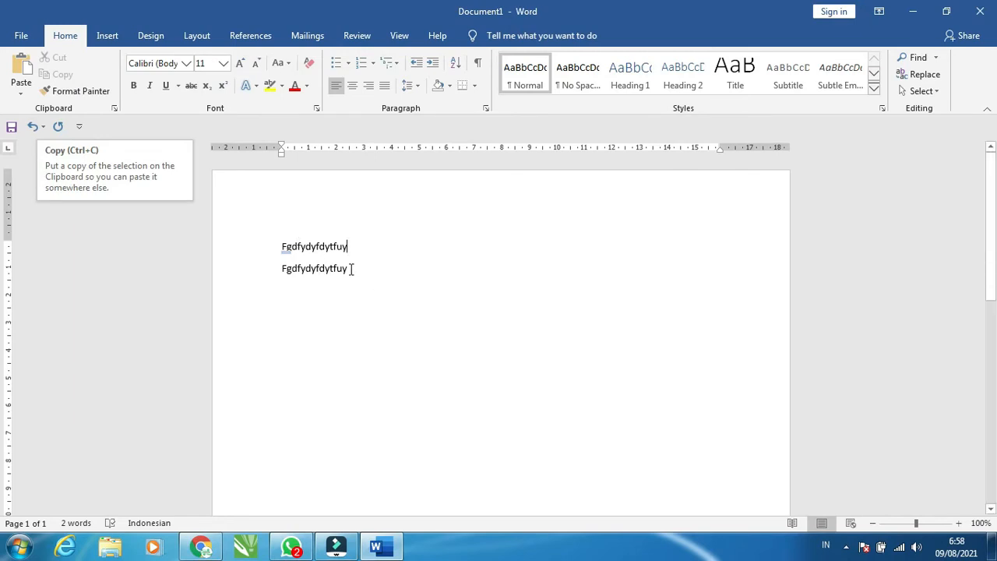
Select and delete the second line
click(231, 276)
key(Delete)
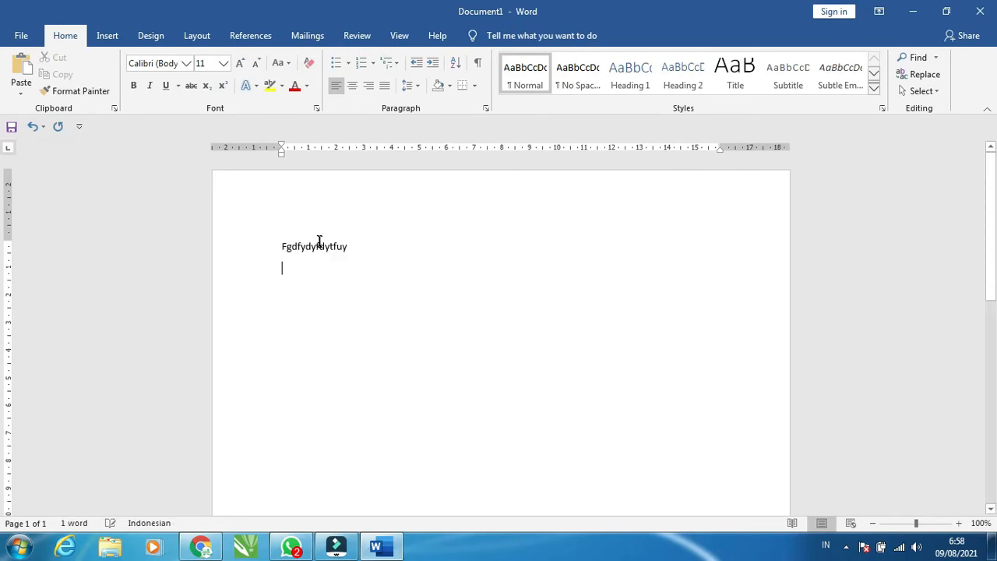
Select the line of text and browse the font list without choosing a font
click(318, 244)
drag(349, 245, 281, 238)
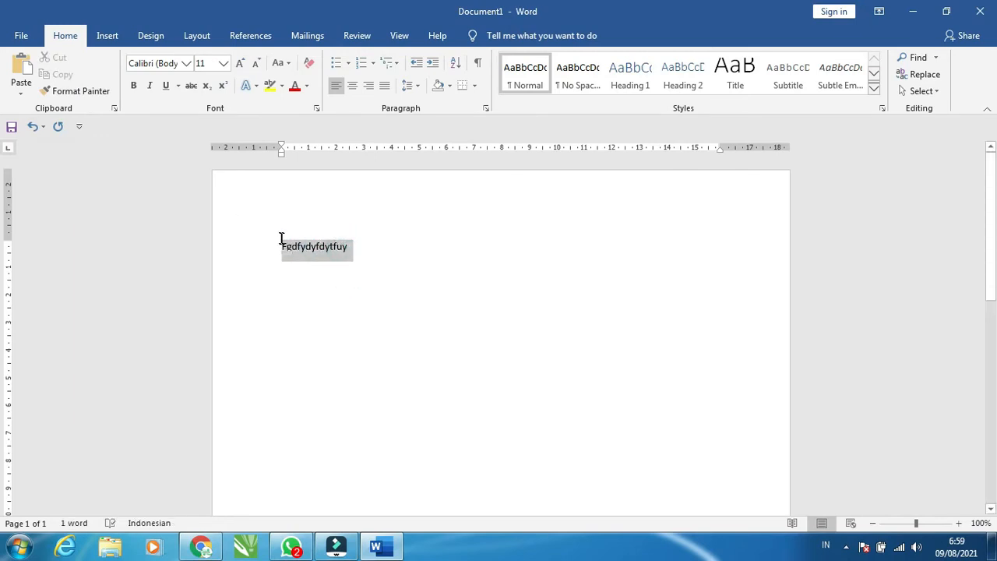
click(186, 63)
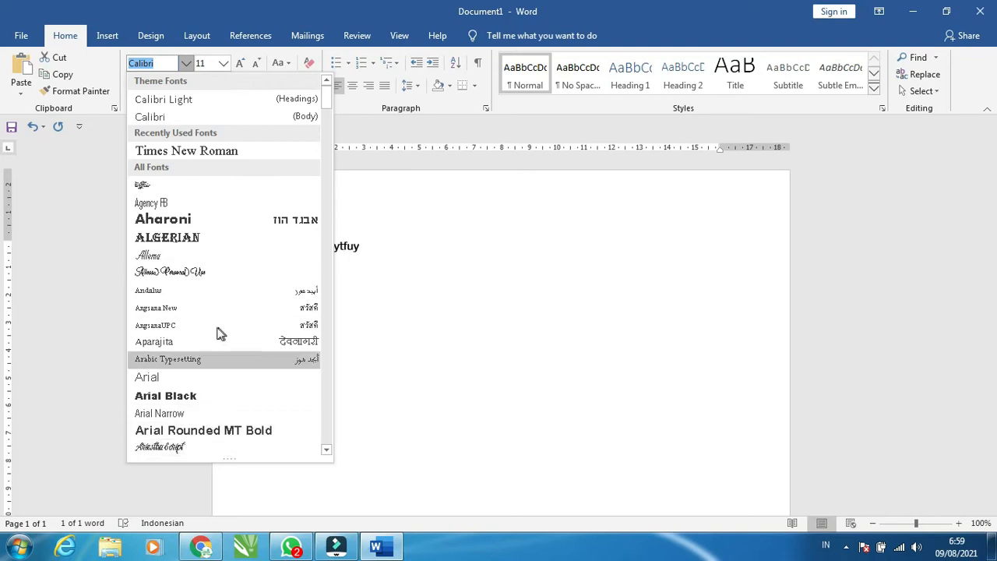
scroll(265, 319, down, 6)
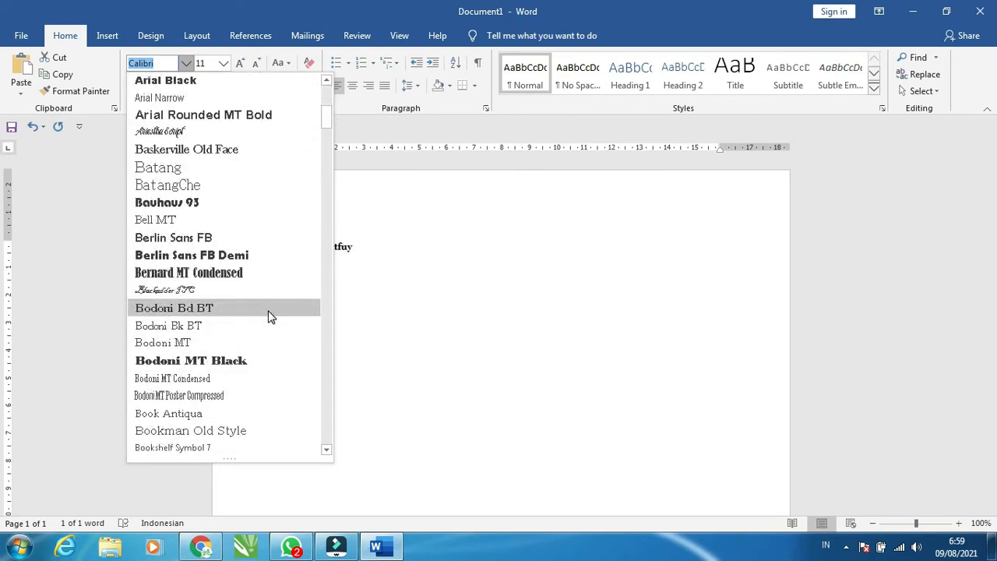
scroll(269, 316, down, 3)
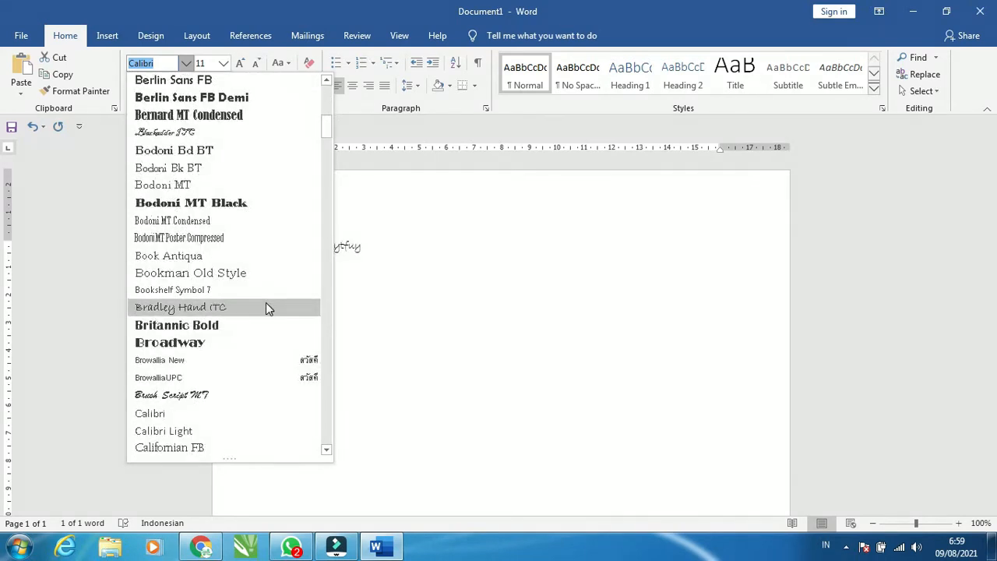
scroll(266, 304, down, 1)
scroll(266, 304, down, 1)
scroll(265, 304, up, 2)
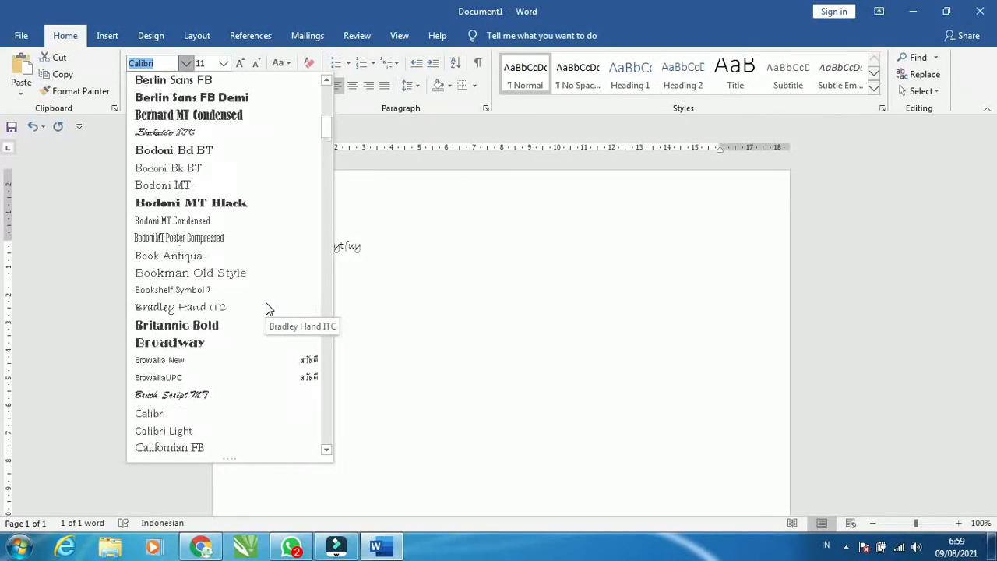
scroll(266, 307, up, 9)
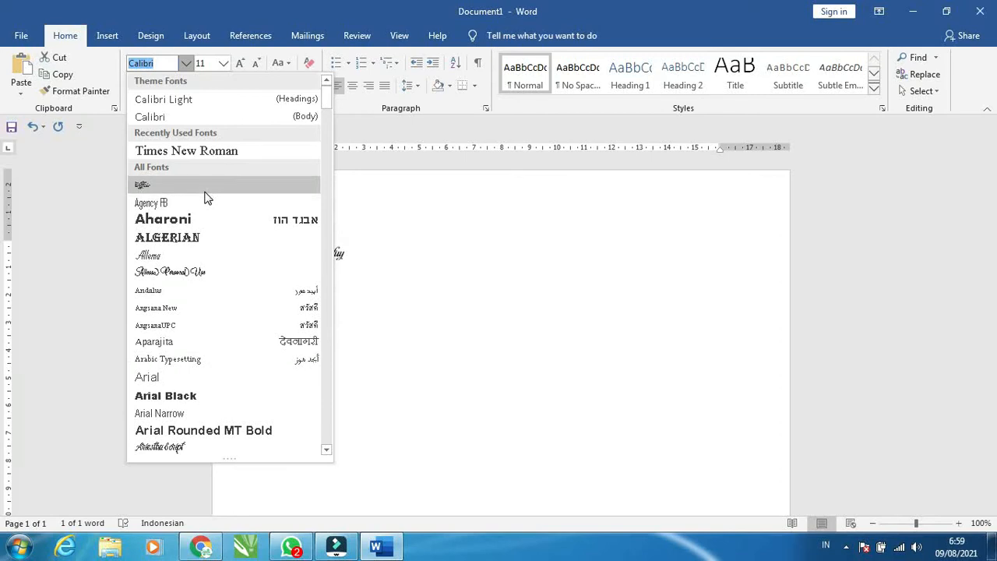
click(371, 226)
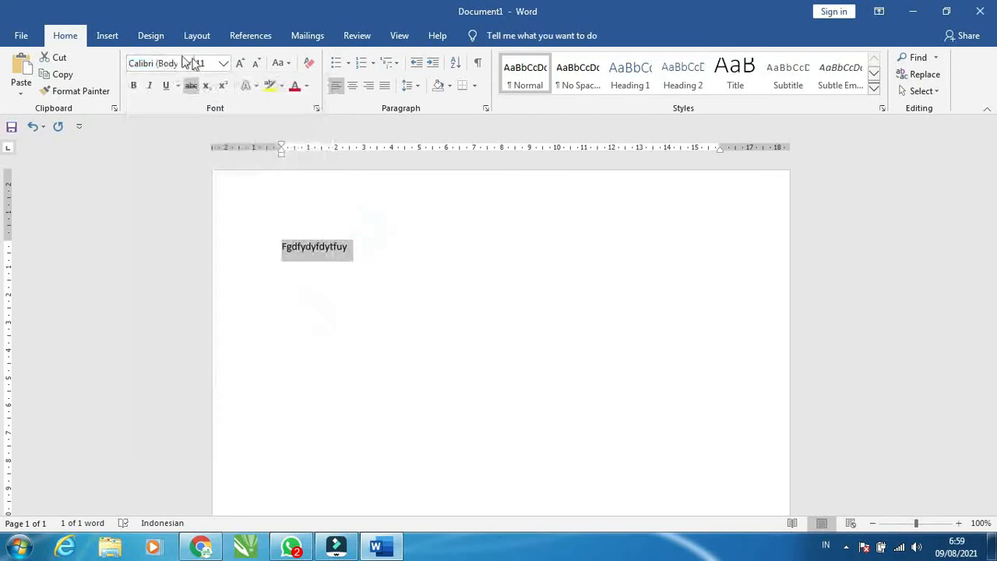
Set the selected text's font size to 100
click(224, 64)
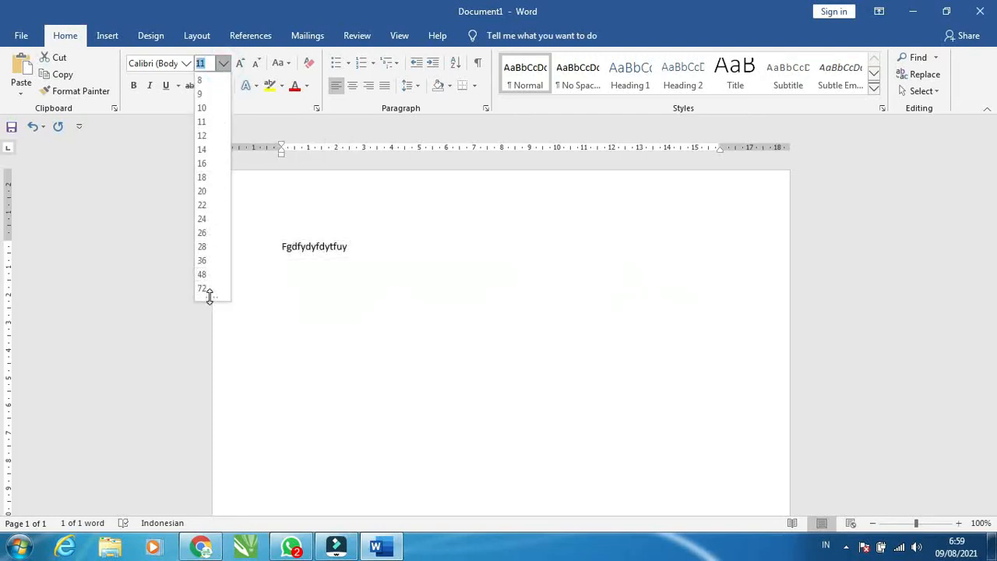
click(343, 269)
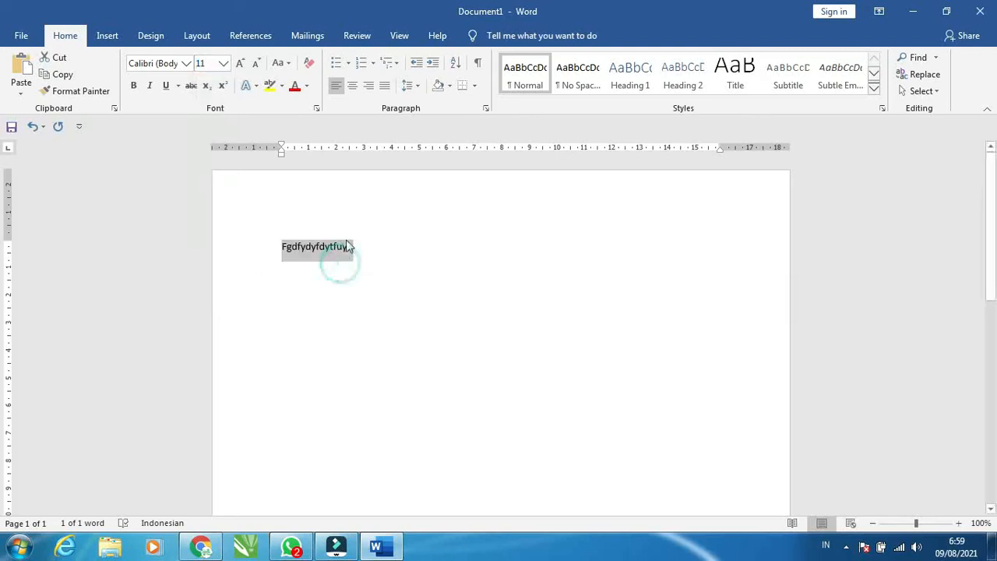
click(205, 63)
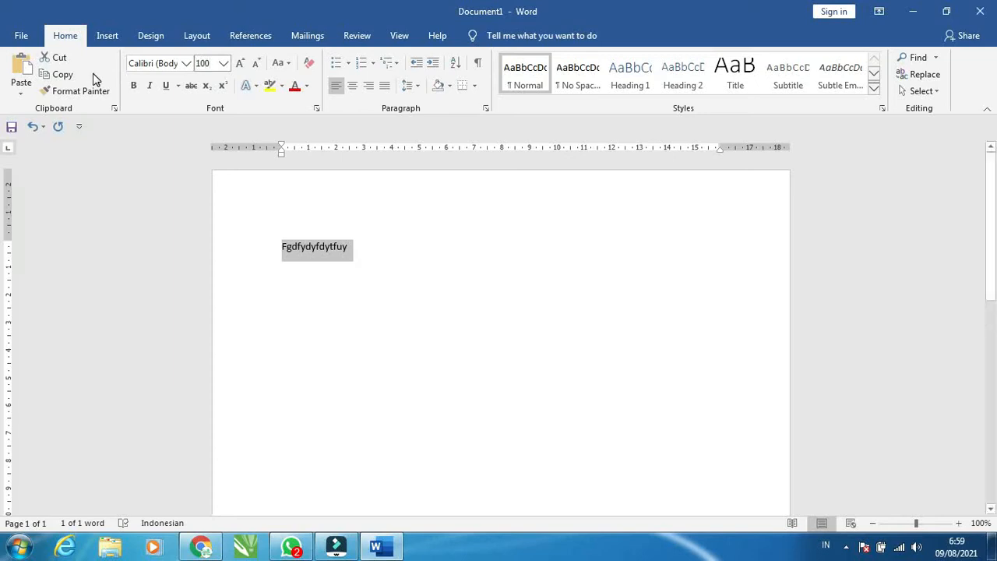
key(Return)
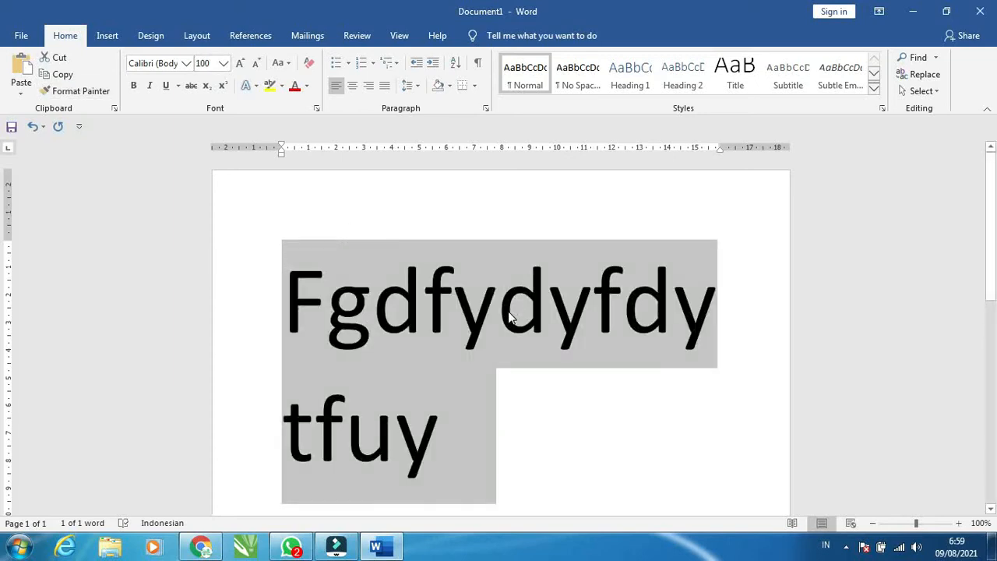
Undo the font size change, then format the text bold, italic and underlined at size 22
key(ctrl+z)
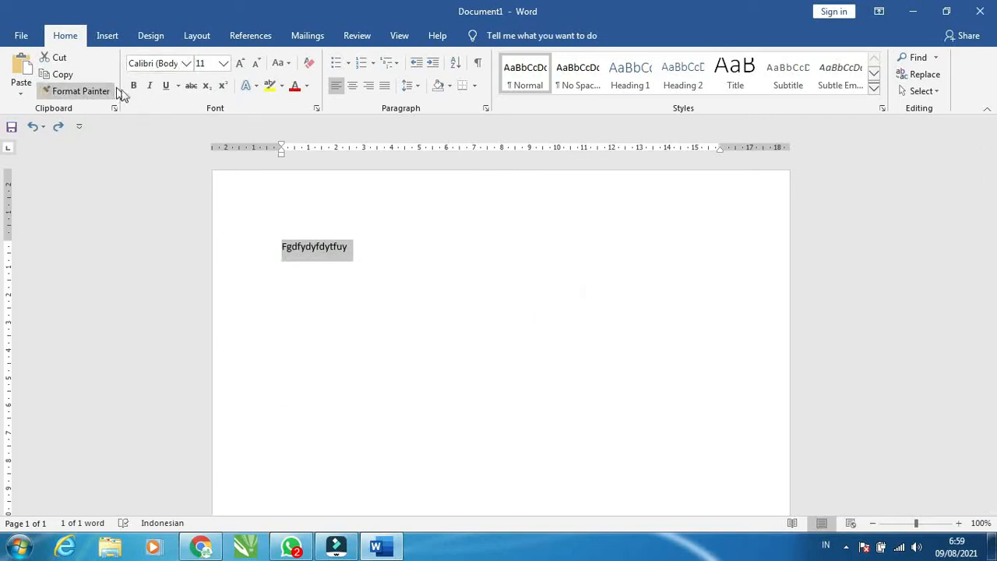
click(133, 87)
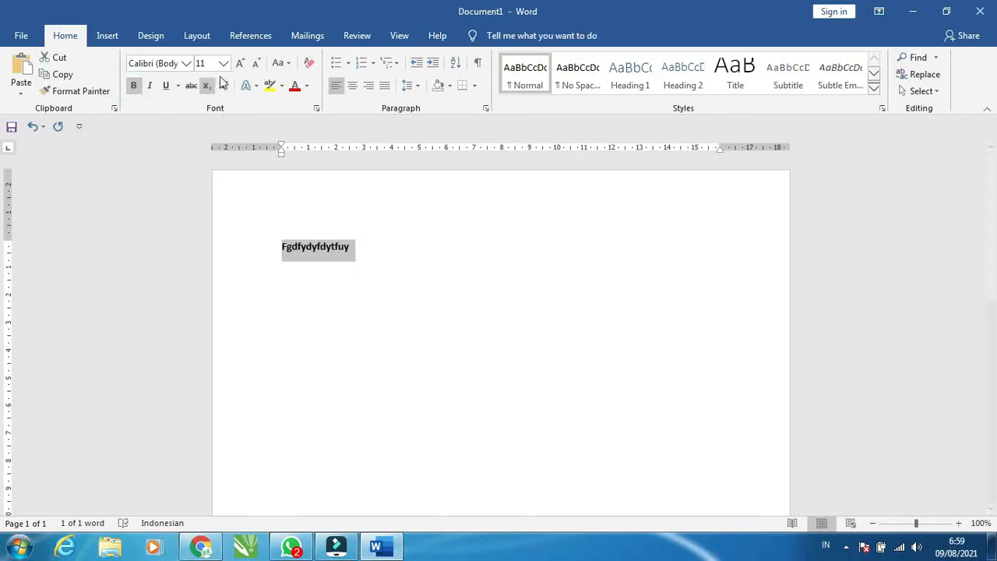
click(222, 63)
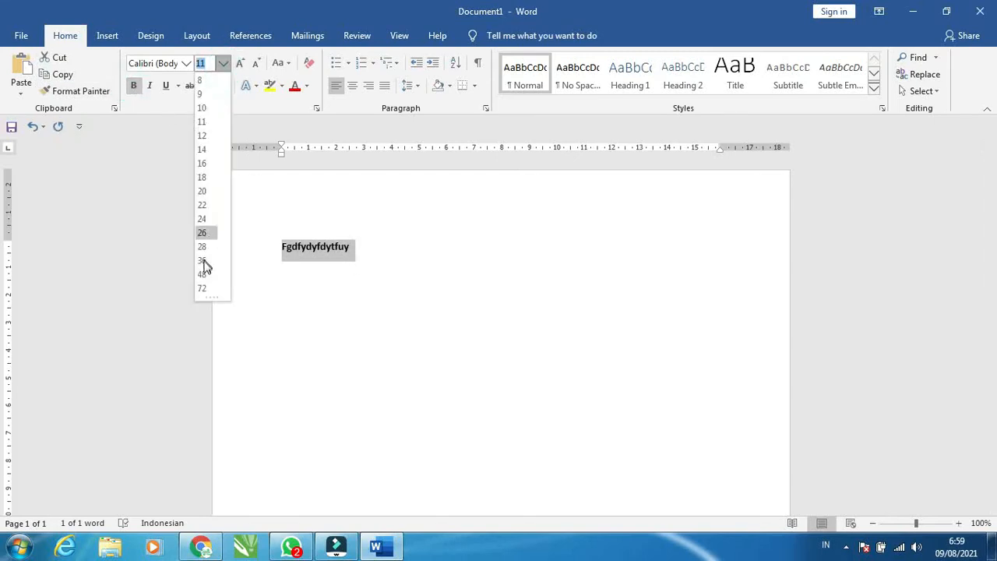
click(203, 205)
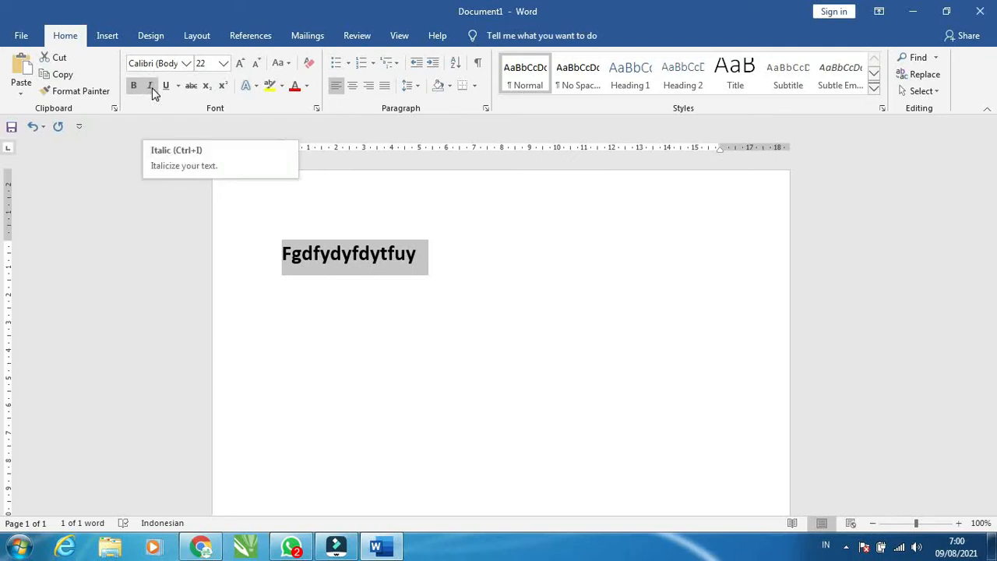
click(152, 88)
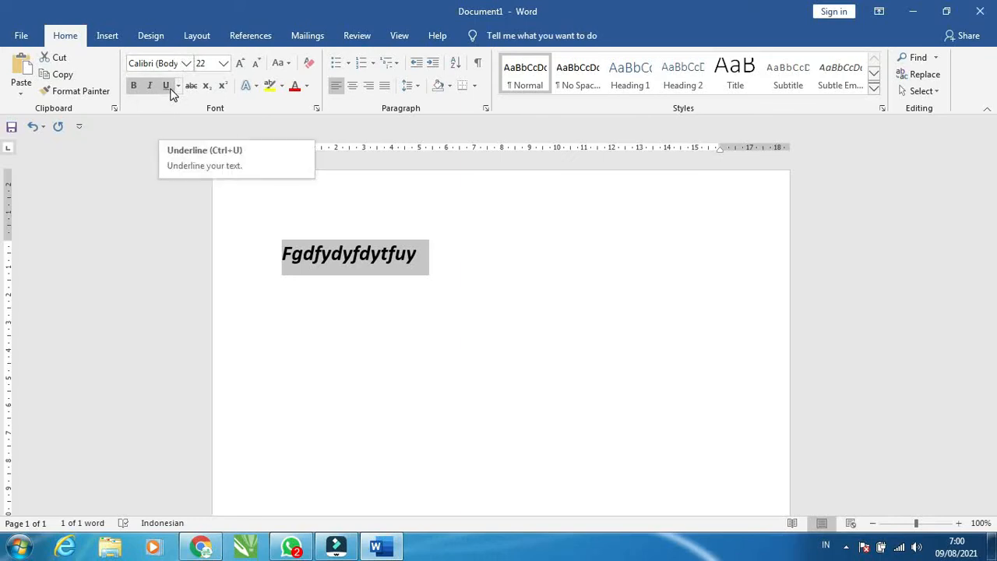
click(171, 89)
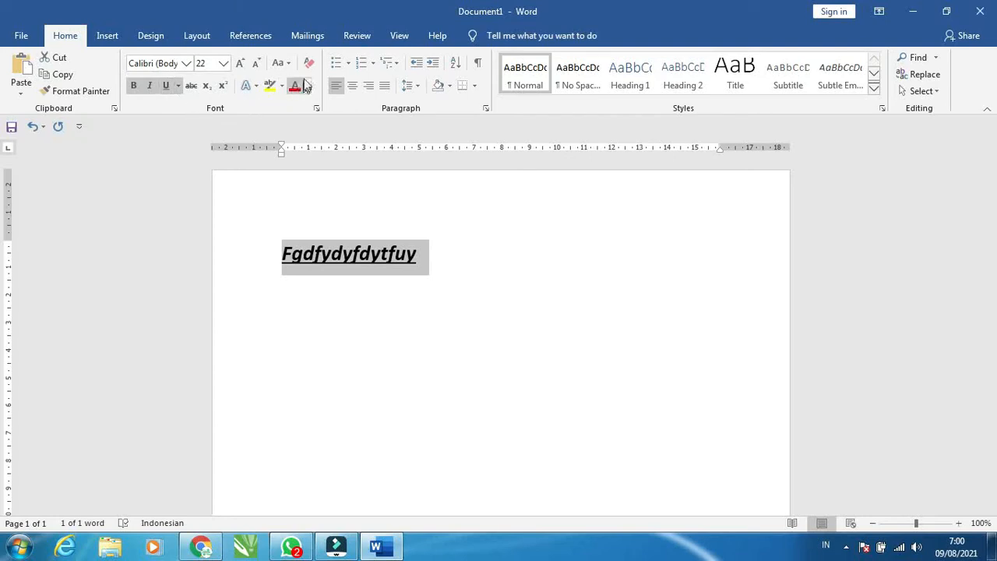
Set the text's font colour to red and highlight it in yellow
click(307, 86)
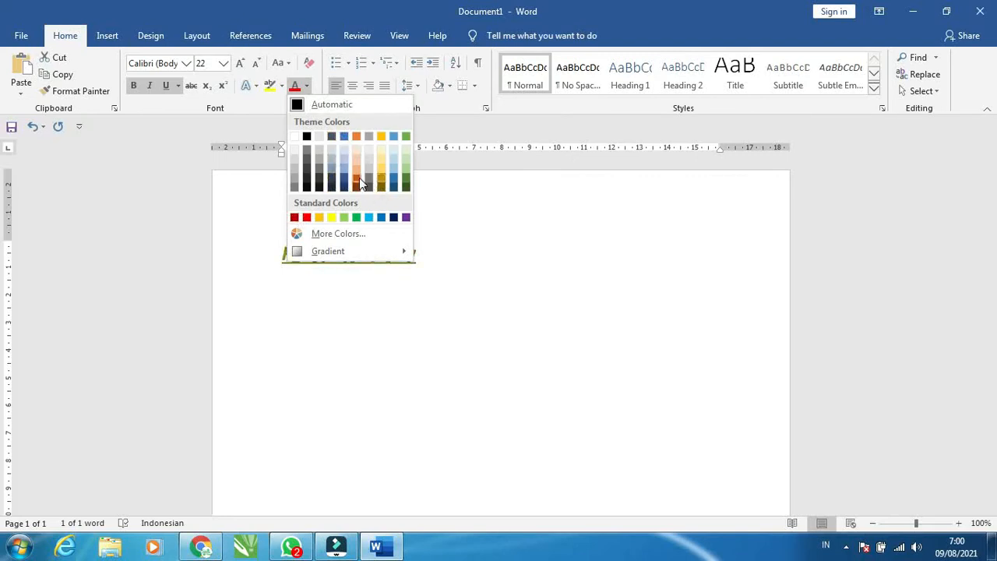
click(294, 217)
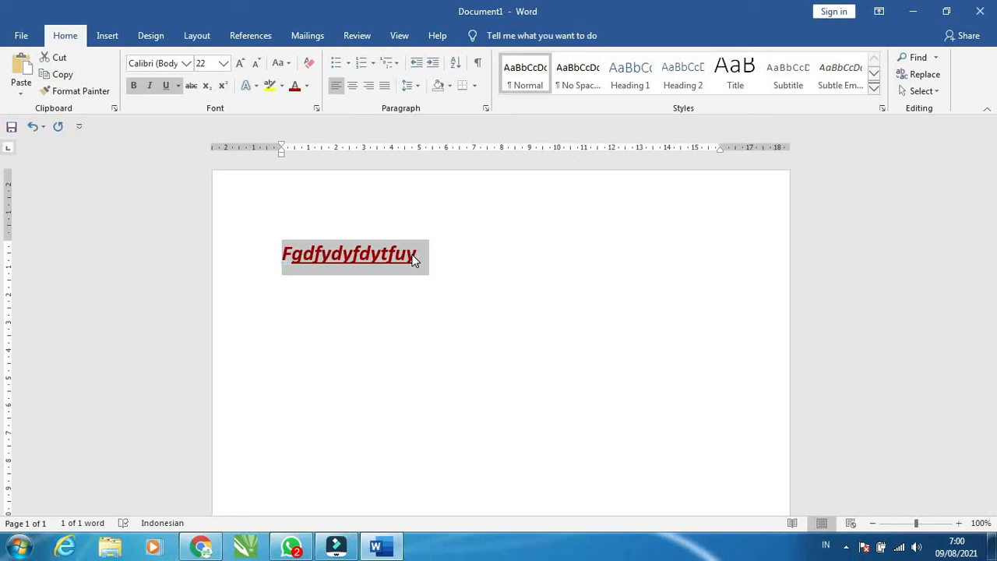
click(281, 86)
click(280, 102)
click(436, 261)
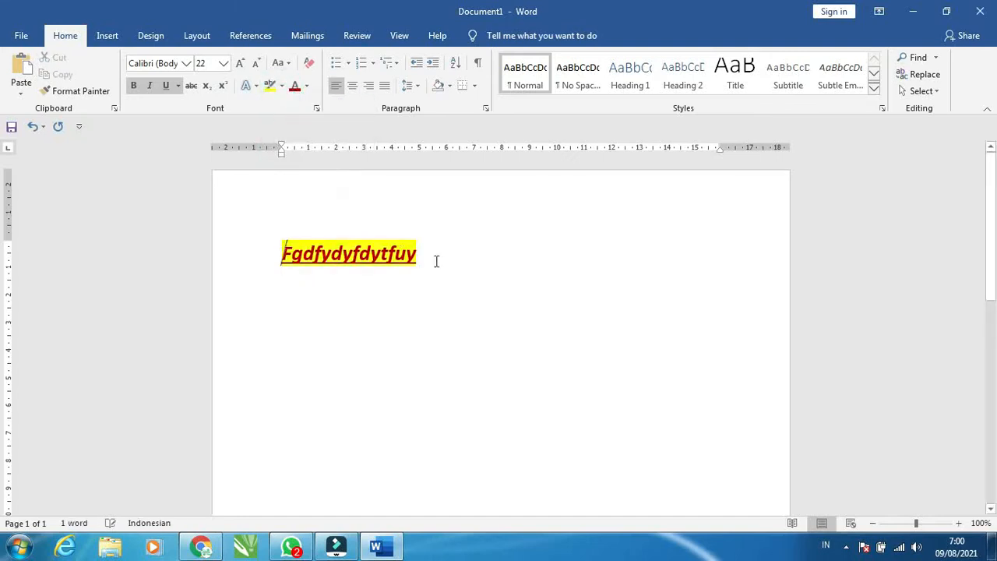
Select the line and apply a shadowed text effect style from the Text Effects gallery
click(416, 252)
drag(279, 246, 427, 262)
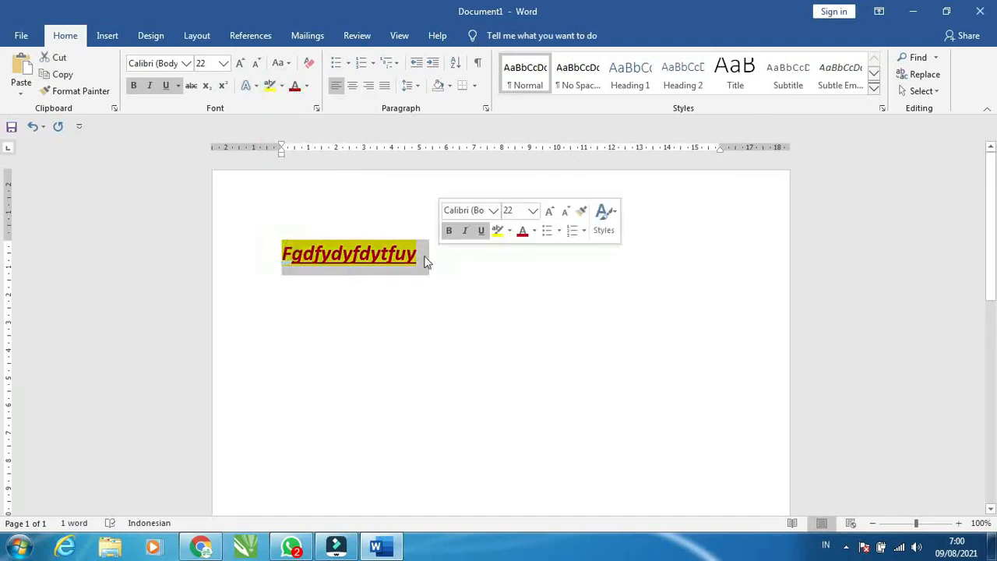
click(384, 258)
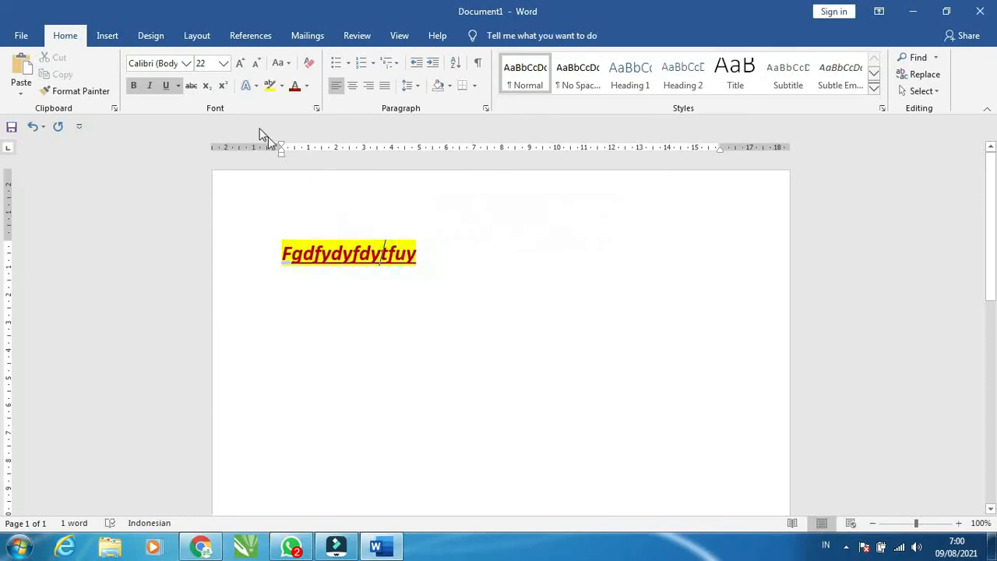
click(257, 88)
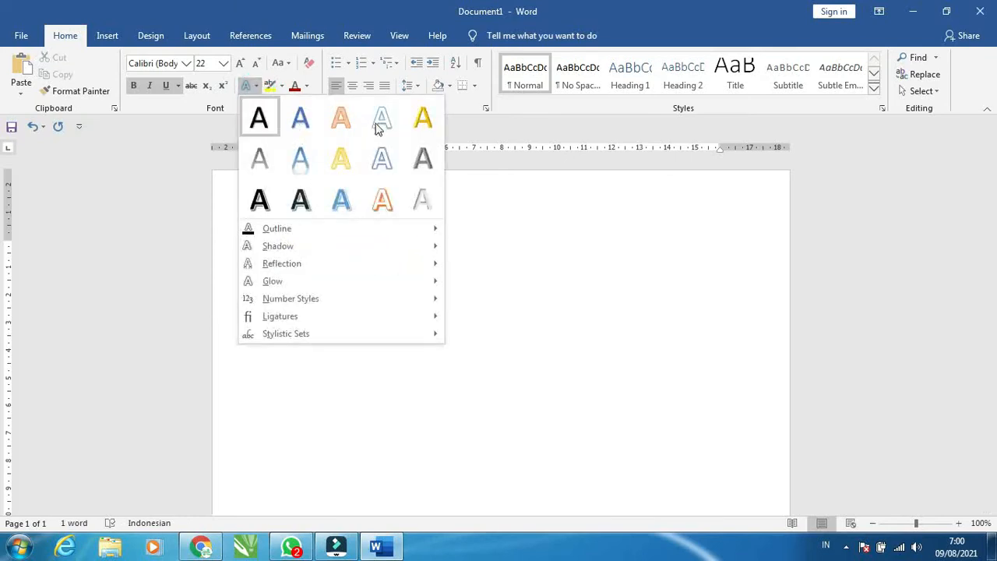
click(272, 199)
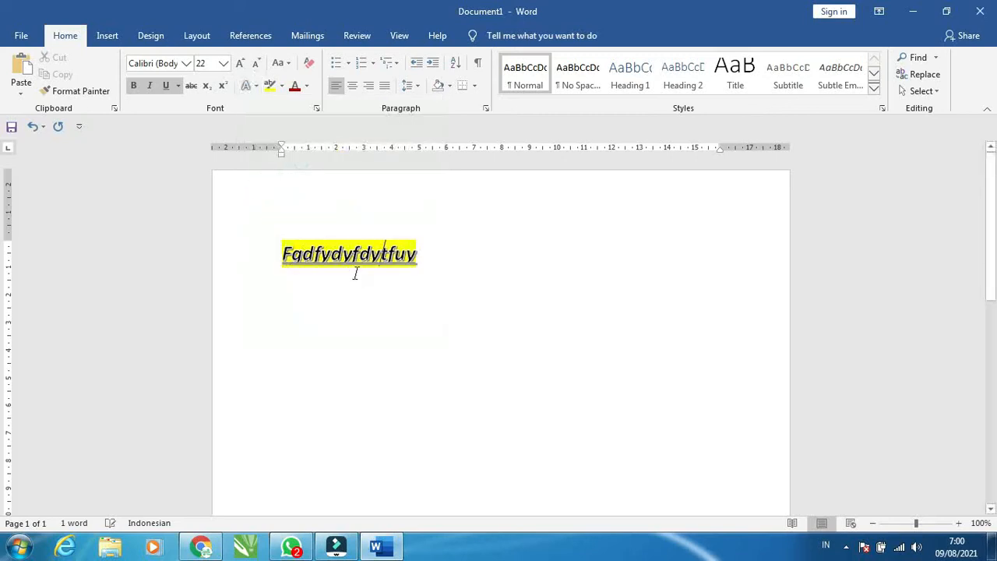
click(415, 238)
click(417, 258)
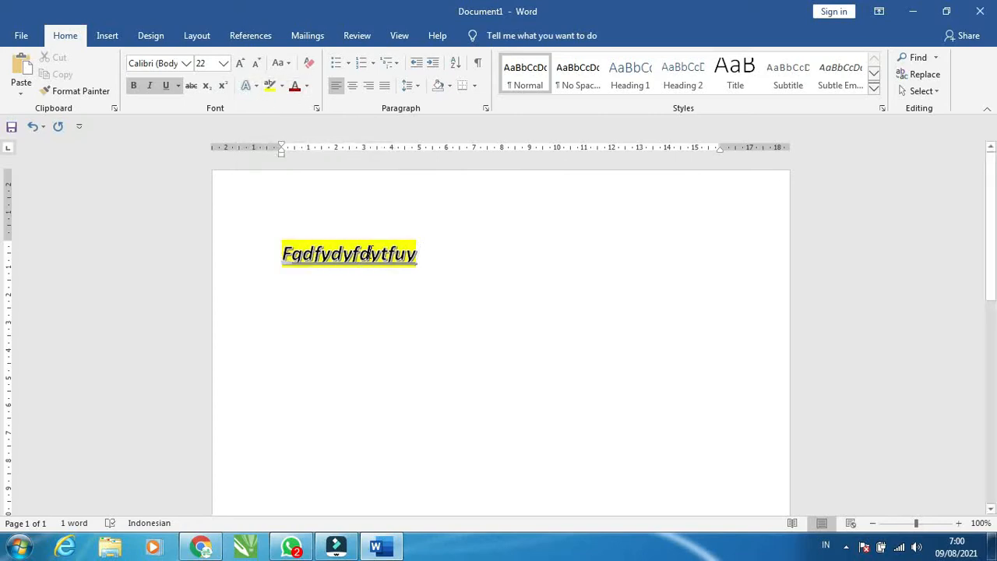
Try centre and right alignment on the line, then justify it
click(354, 89)
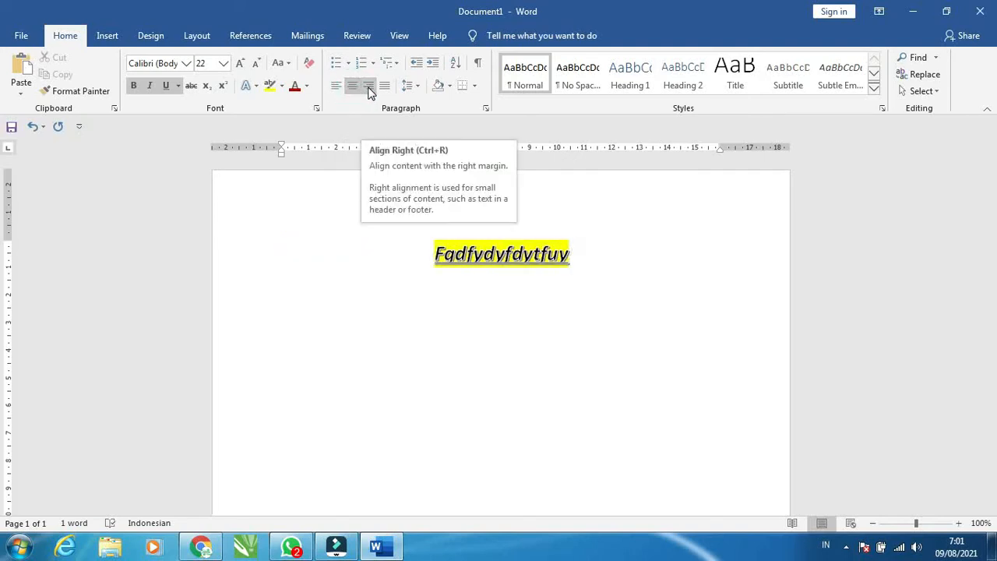
click(370, 89)
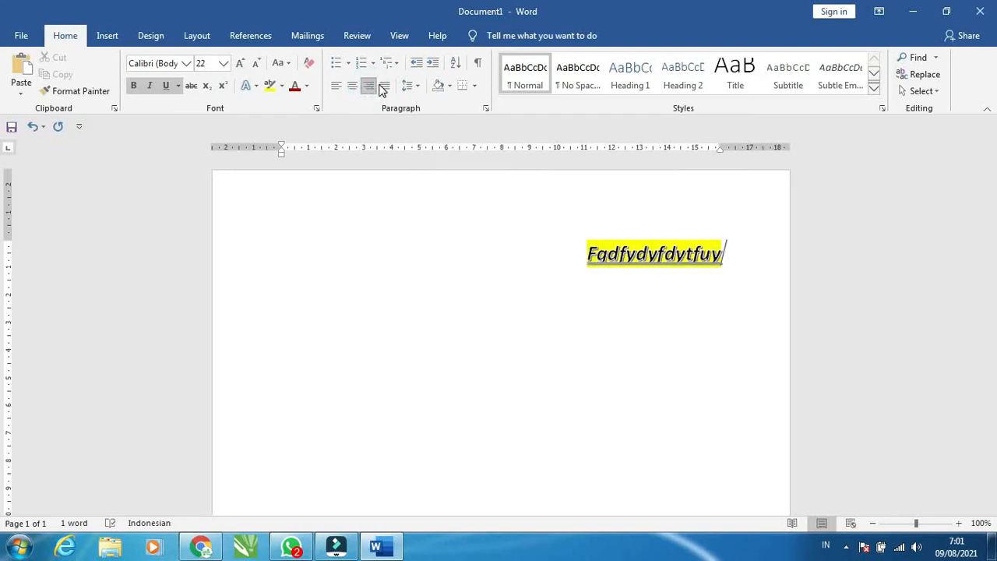
click(384, 86)
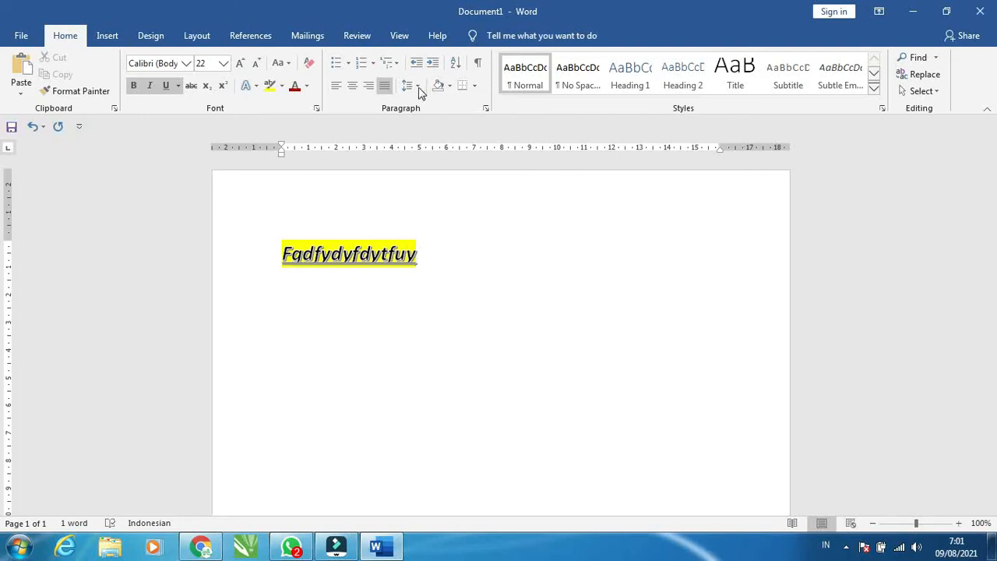
Add four new lines: Lijuuugiolytoilhap;oi, Oliuy9yp9u, \oiuyhp9yiuoj and Hj908y0oi
click(417, 261)
key(Return)
text(Lijuuugiolytoilhap;oiu)
key(BackSpace)
key(Return)
text(oliuy9yp9u)
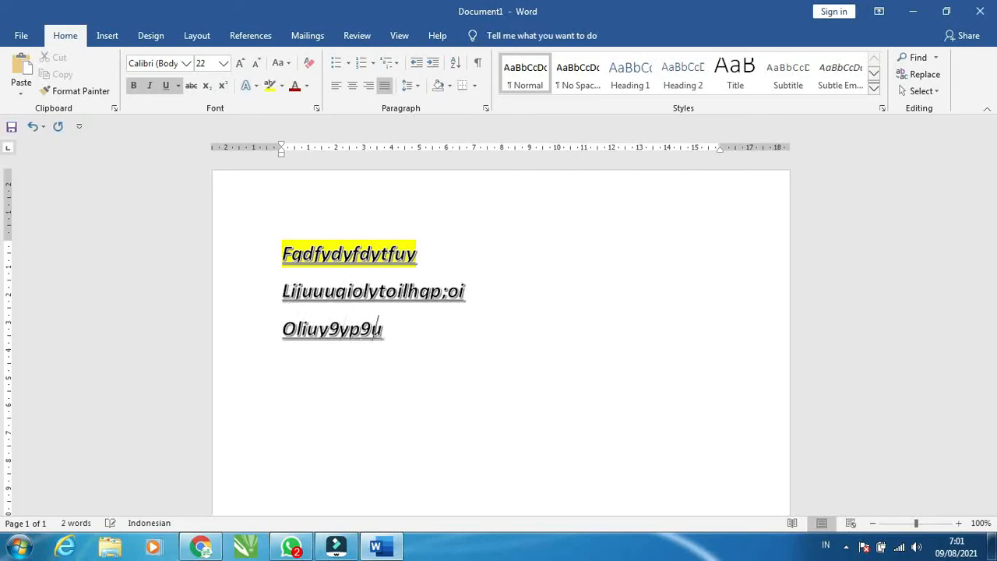
key(Return)
text(\oiuyhp9yiuoi )
text(Hj908y0oi)
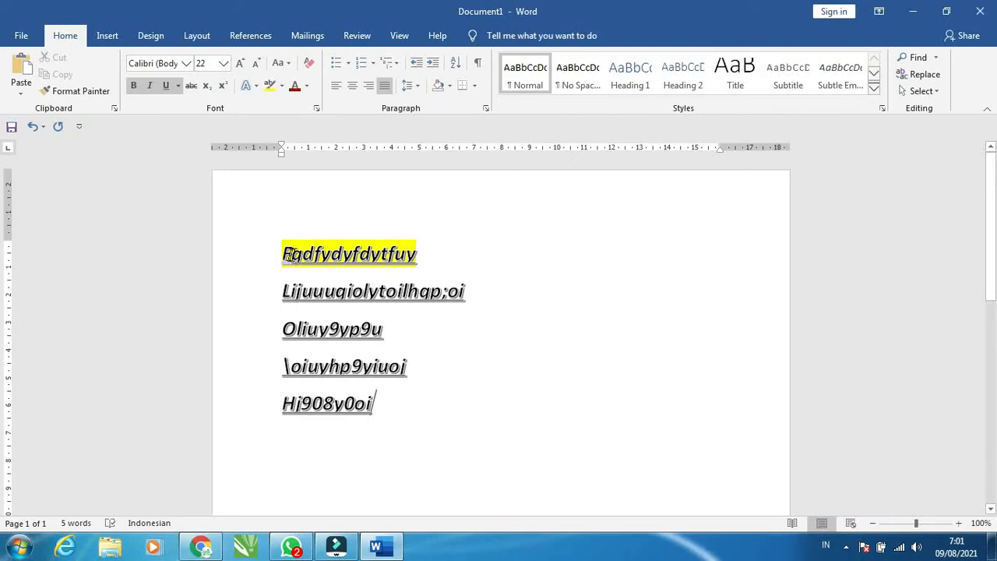
Select all five lines, try justified alignment, and centre them
drag(283, 254, 405, 416)
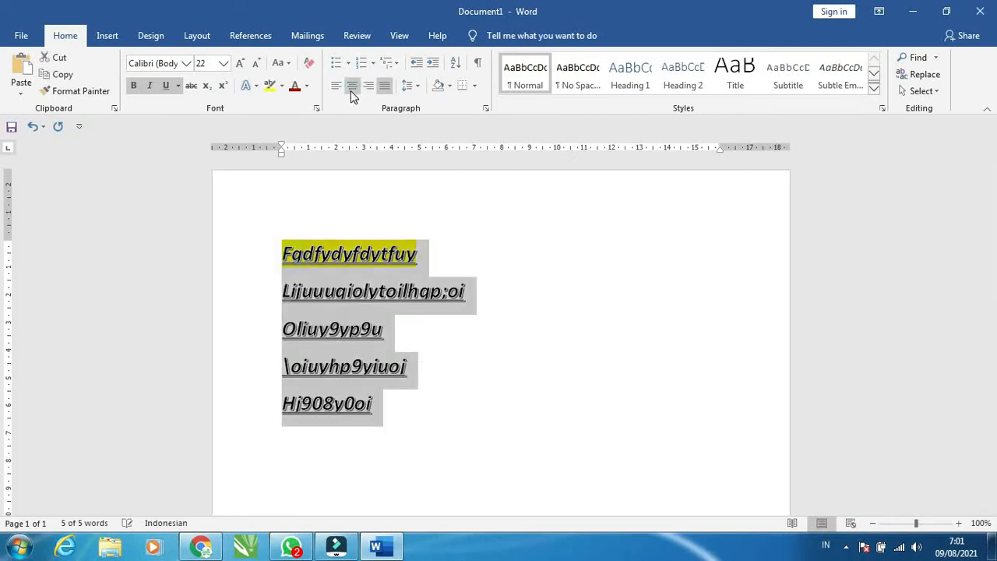
click(351, 87)
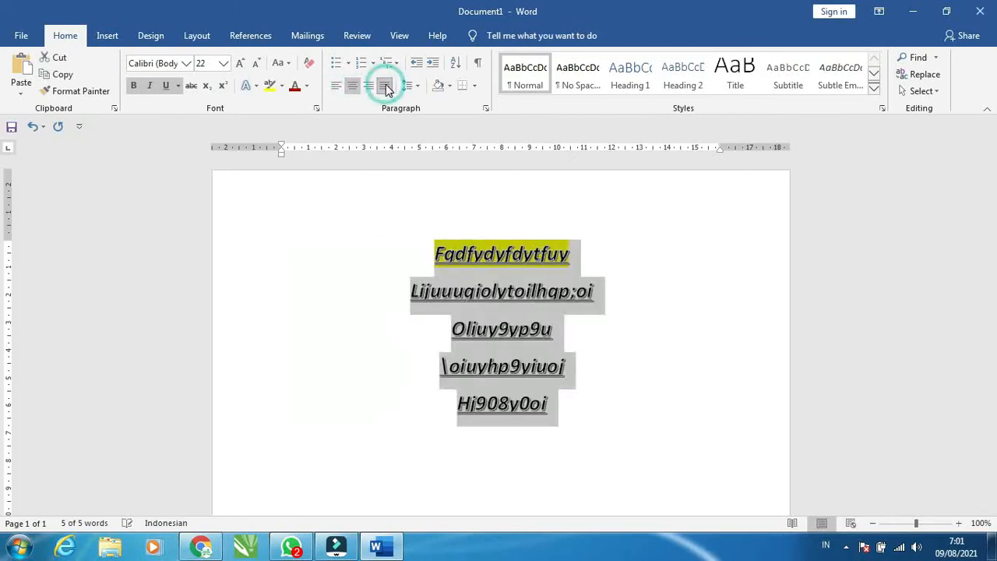
click(386, 86)
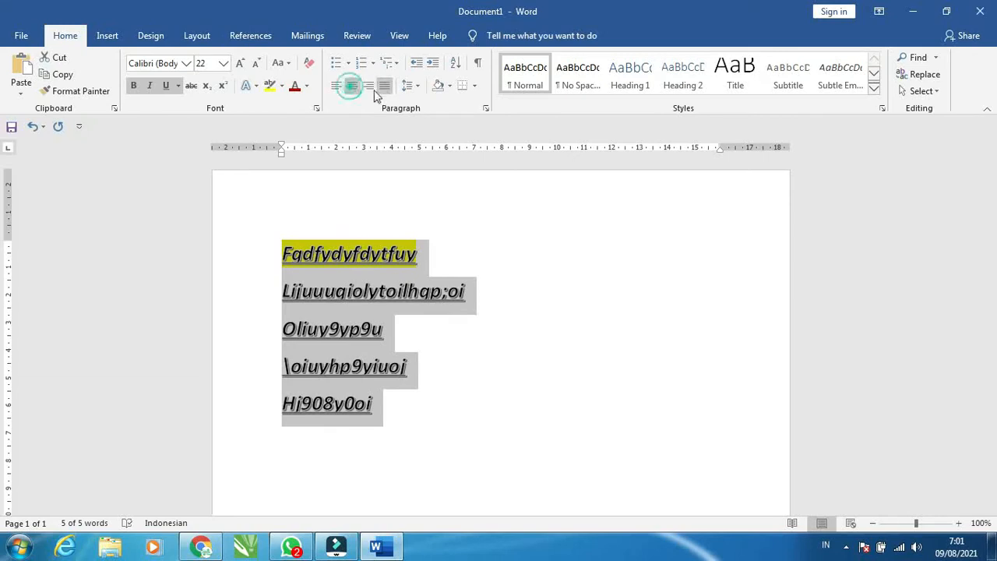
click(352, 85)
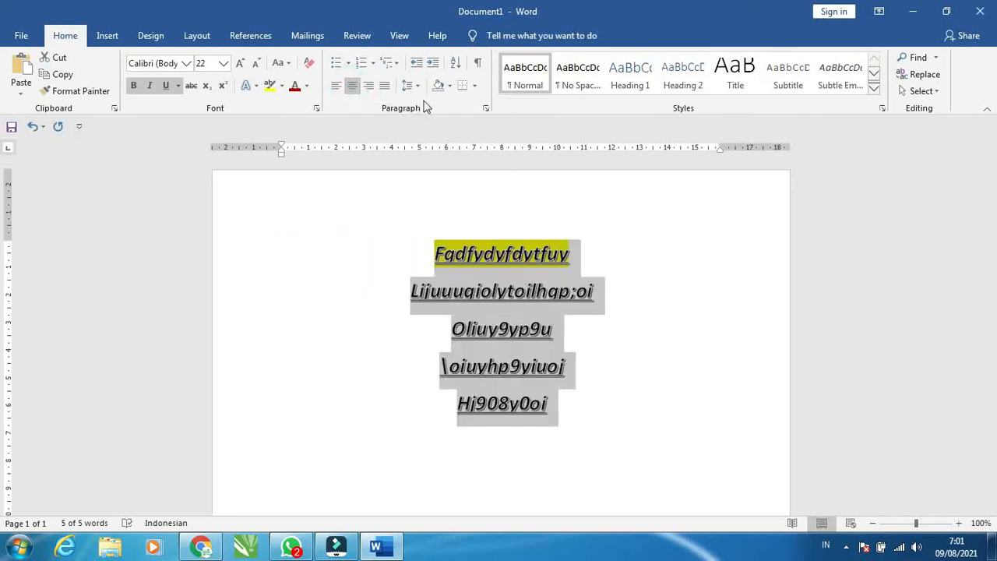
Set the line spacing of the selected lines to 1.5
click(417, 87)
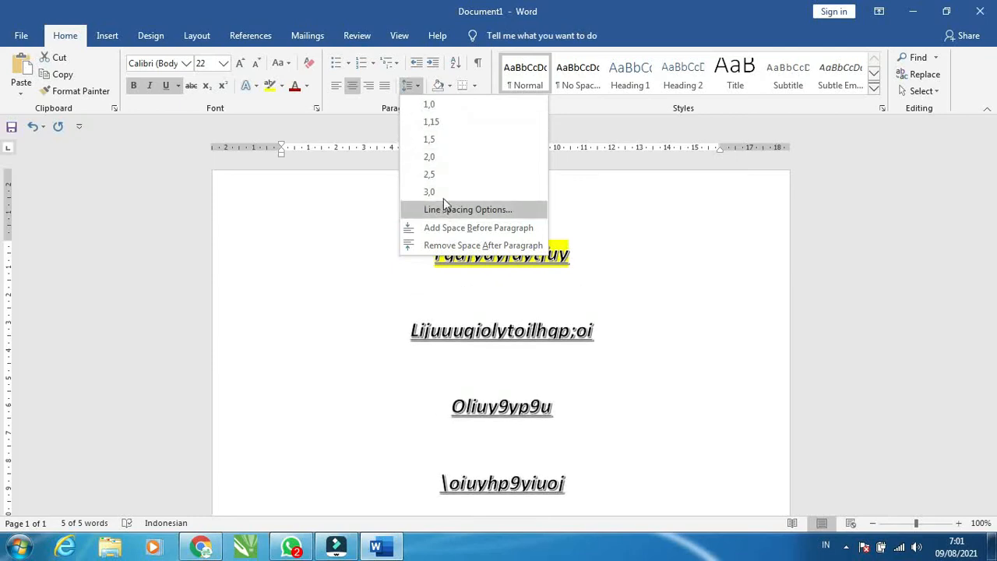
click(438, 140)
click(598, 259)
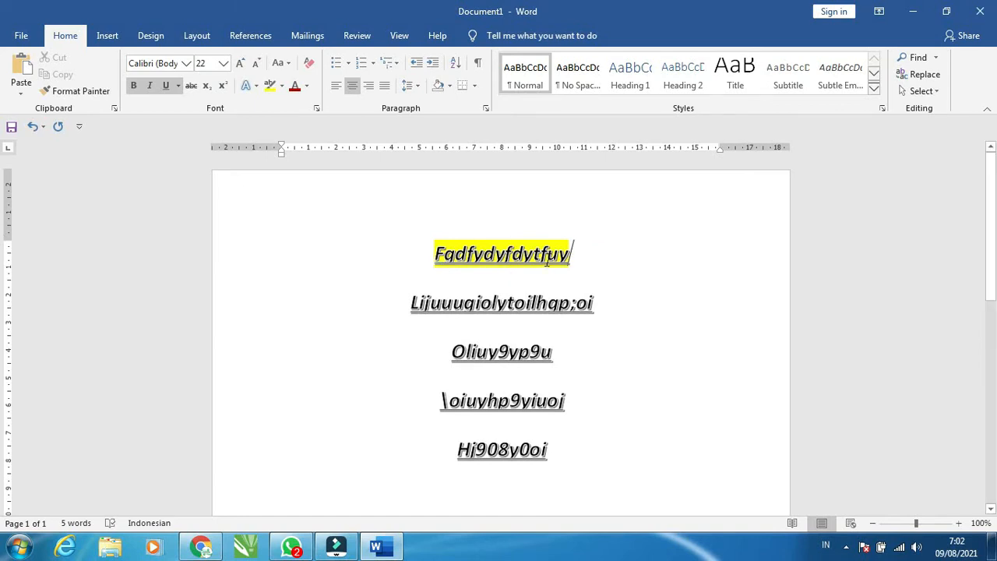
Set the second line's spacing to 1.0
click(574, 260)
click(579, 301)
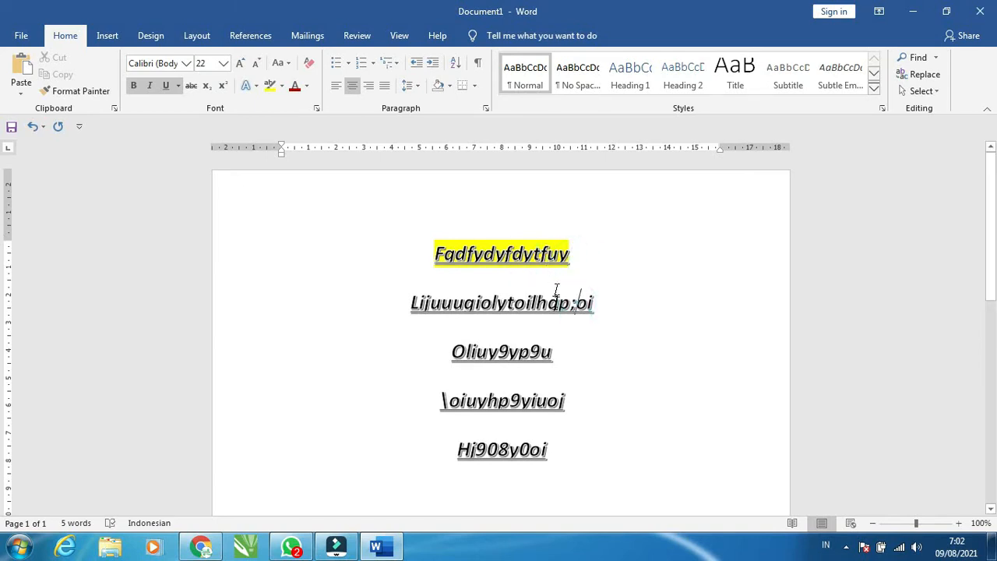
click(415, 86)
click(425, 113)
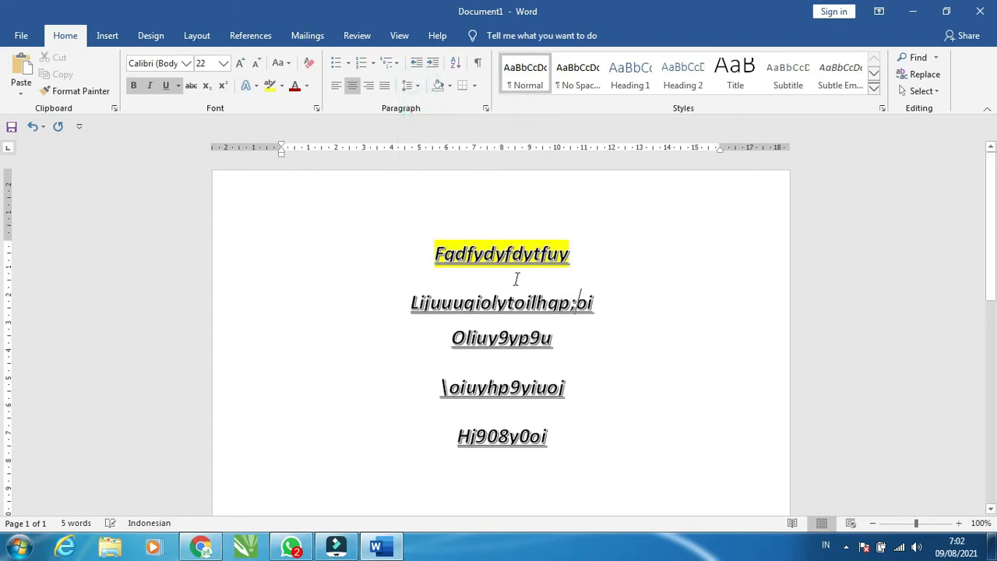
Select all lines and set their line spacing to 1.0
click(597, 301)
drag(434, 254, 549, 442)
click(413, 85)
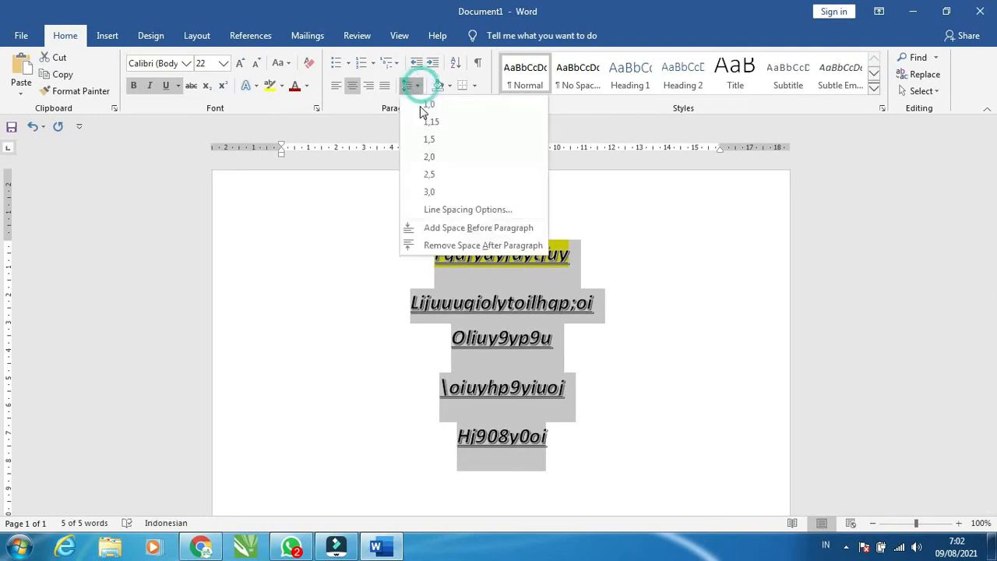
click(430, 105)
click(432, 105)
click(561, 289)
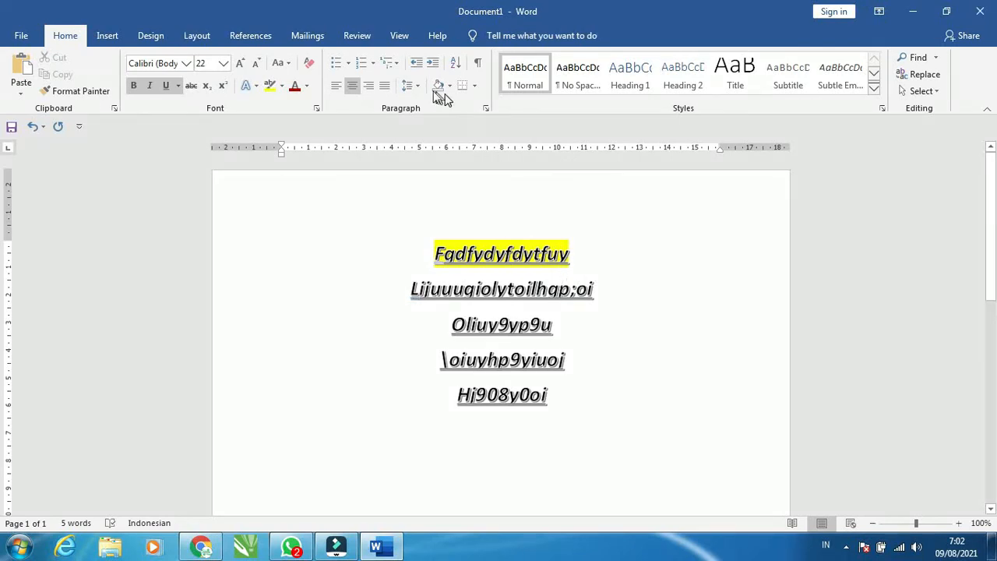
Select all the lines and replace them with "1."
click(436, 253)
click(570, 403)
drag(427, 248, 592, 405)
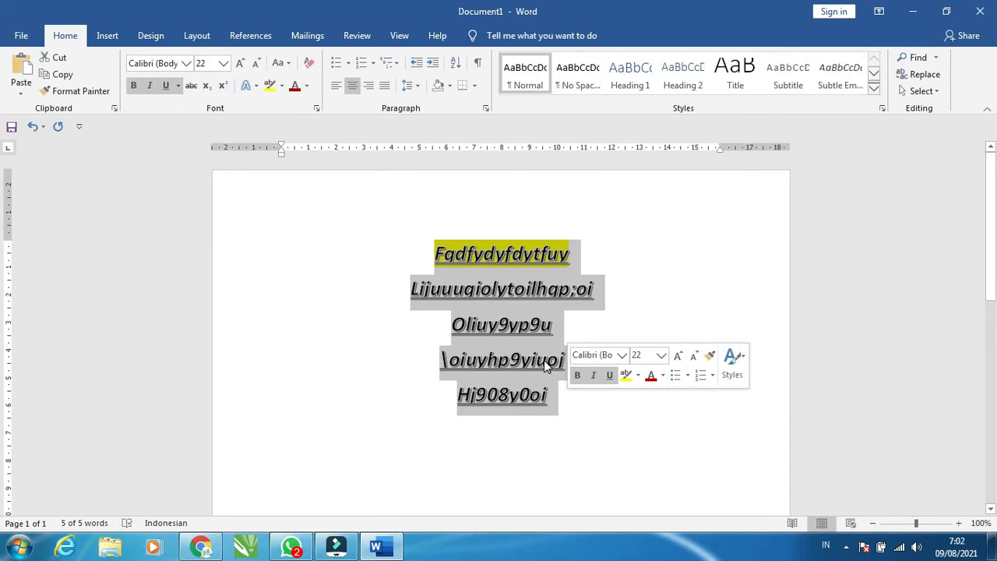
text(1.)
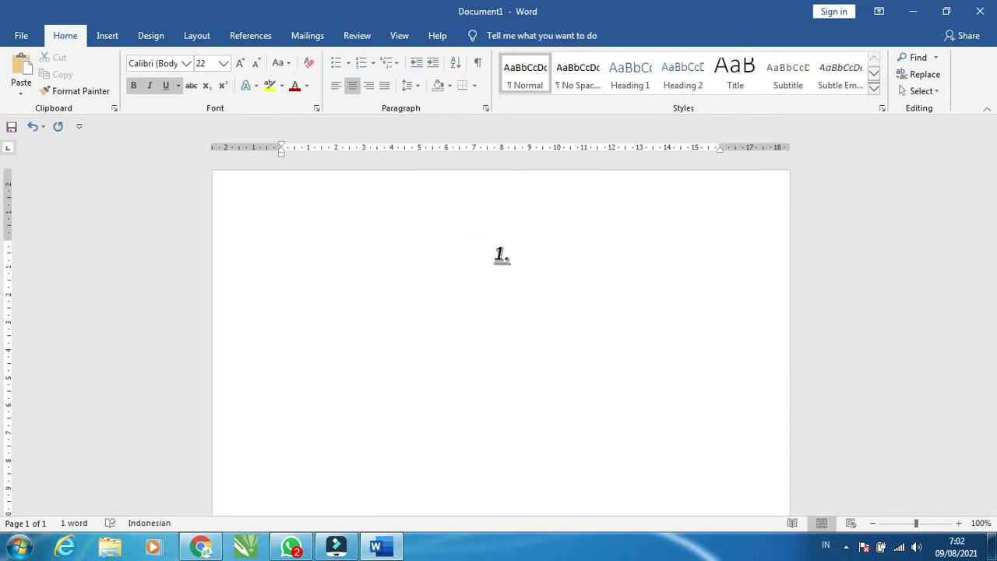
Type "Jhihagsdkihausda aojshdiu9asd" as the first numbered item, start item 2, and left-align it
key(space)
text(jhihagsdkihausda aojshdiu9asd)
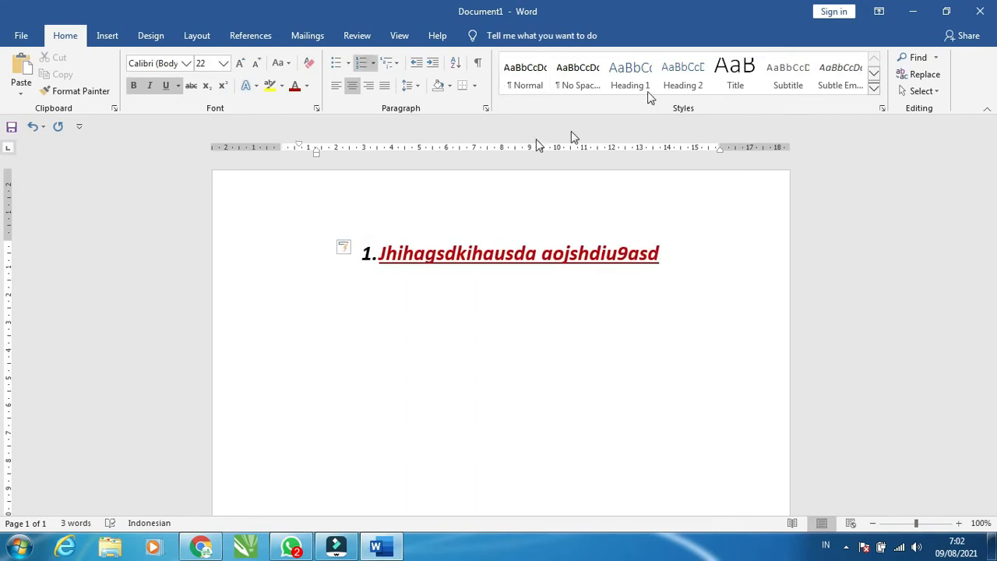
key(Return)
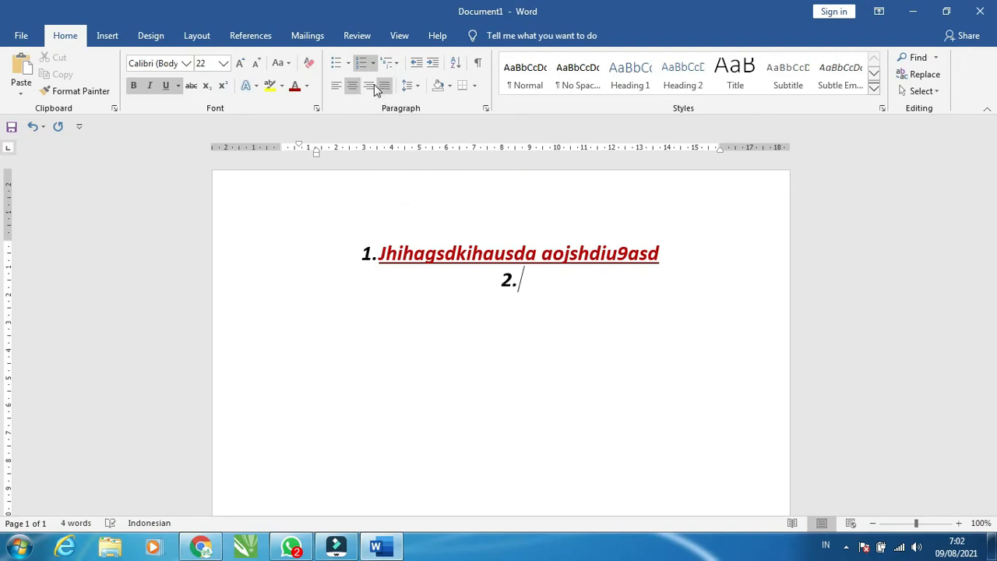
click(336, 85)
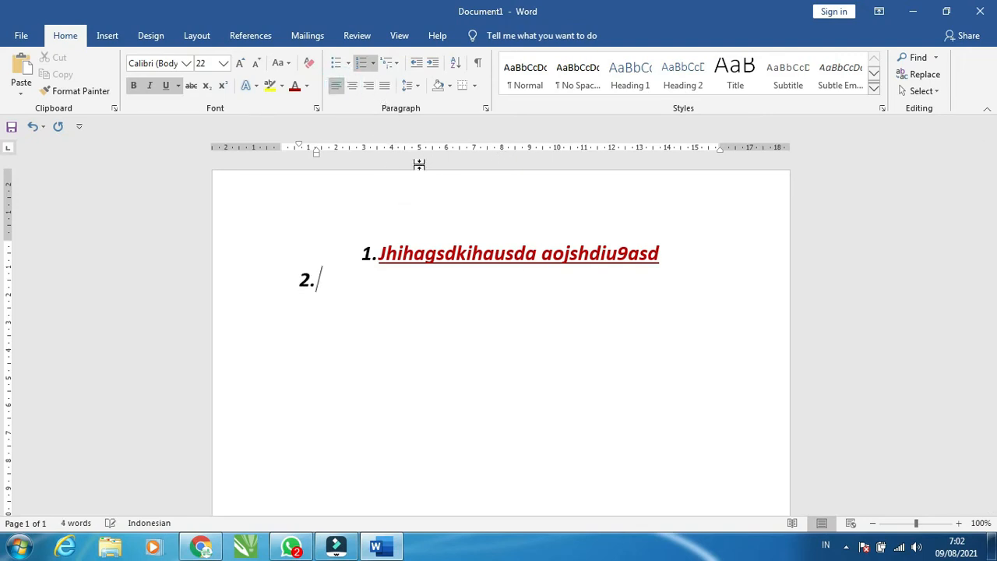
Left-align the numbered list
click(370, 254)
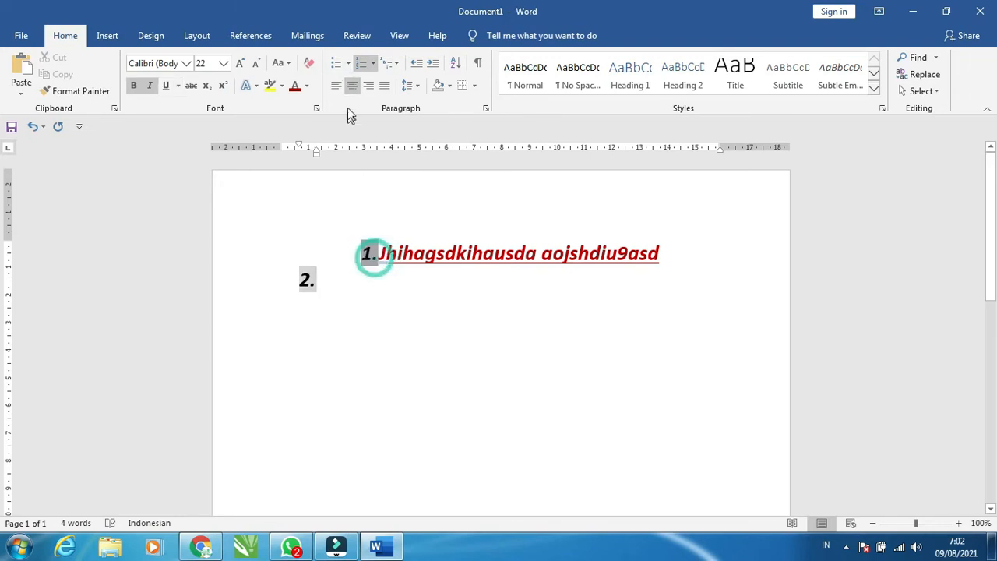
click(336, 85)
click(417, 253)
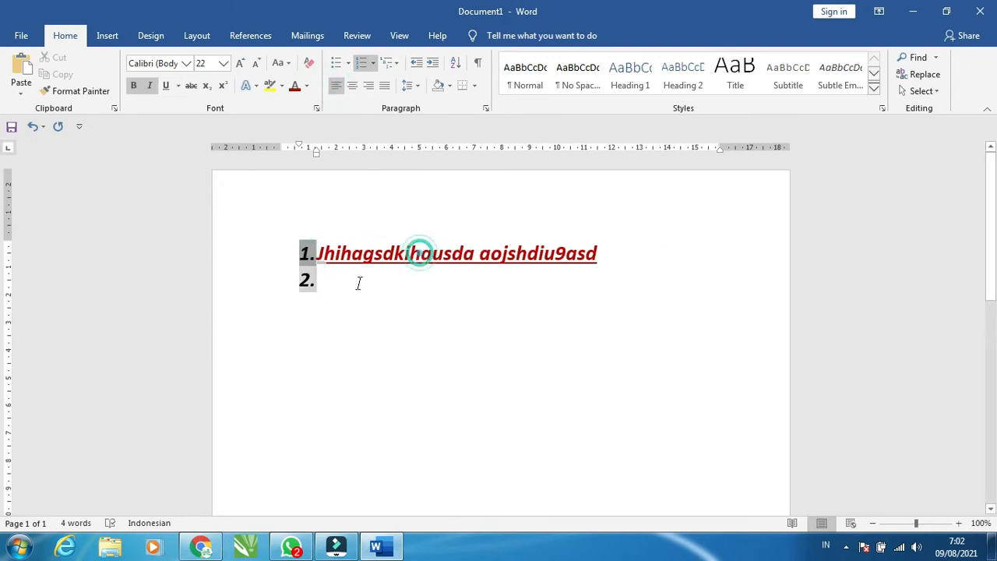
Change the list numbering style to Roman numerals (I., II., III.)
click(310, 255)
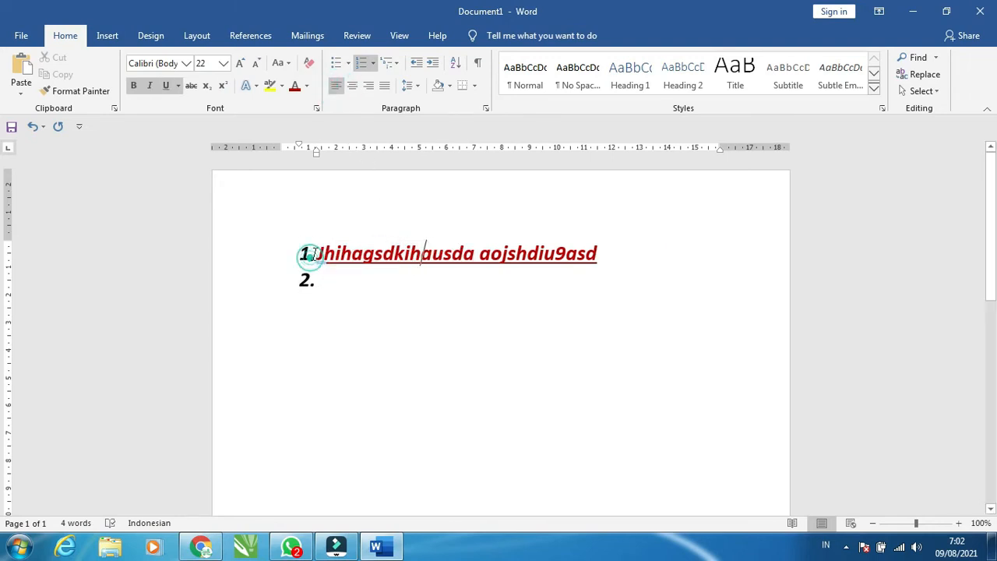
click(373, 65)
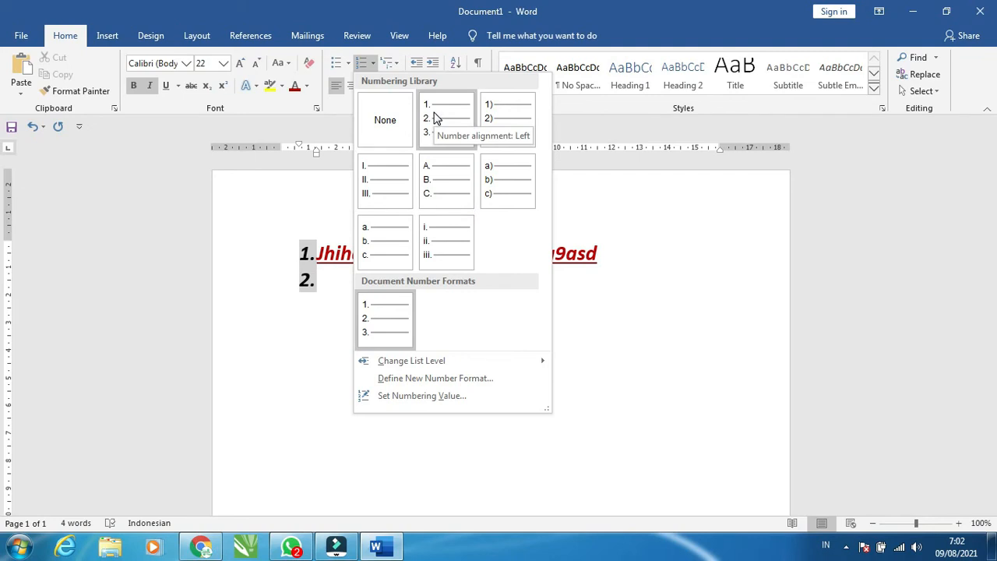
click(392, 196)
click(403, 265)
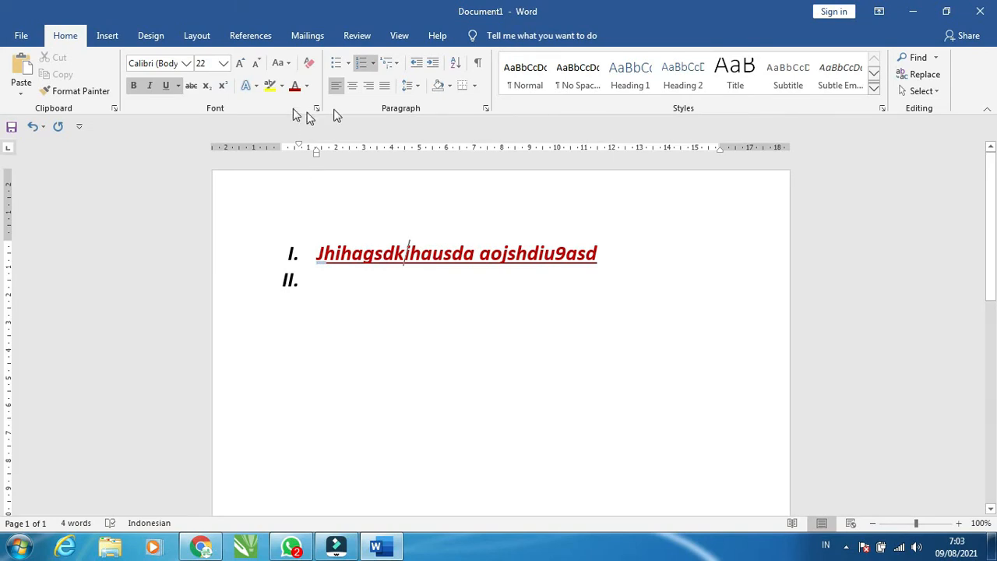
Convert the list to a bulleted list, ending with arrow-shaped bullets
click(347, 64)
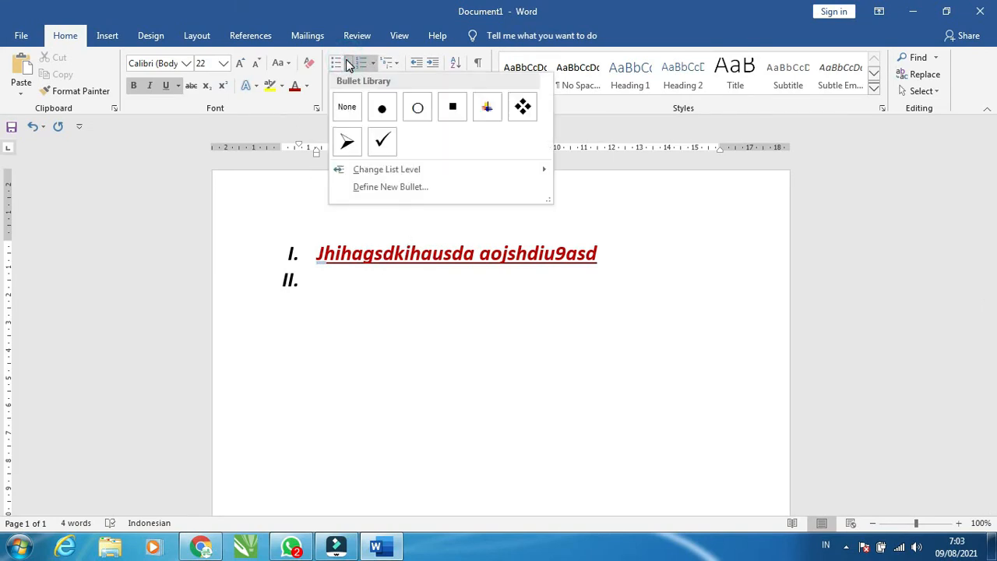
click(384, 109)
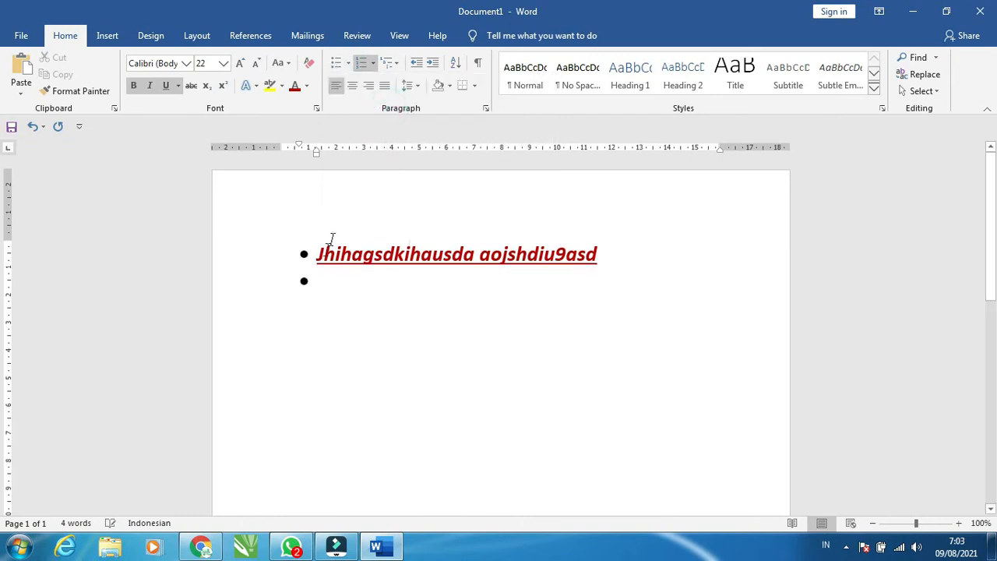
click(373, 64)
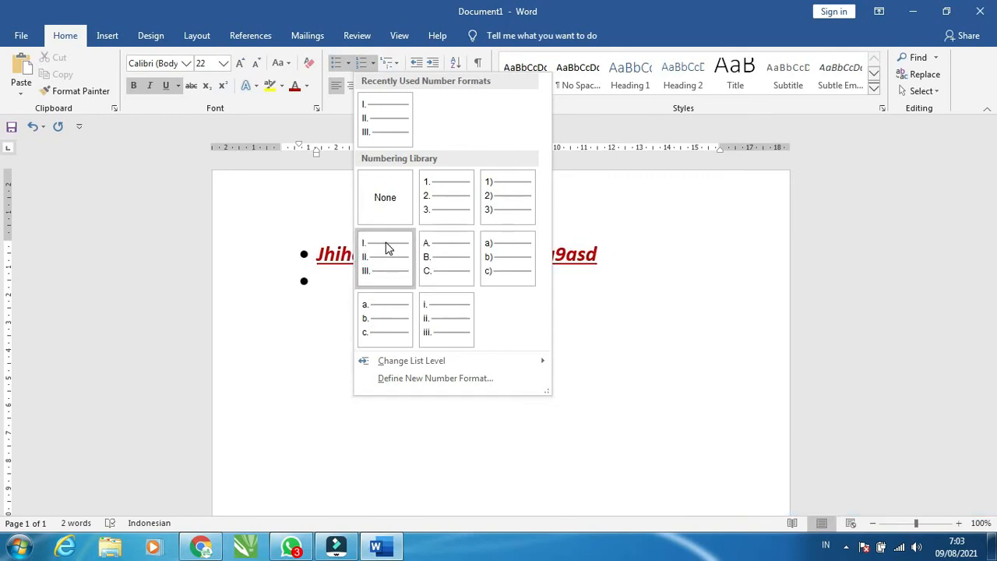
click(349, 66)
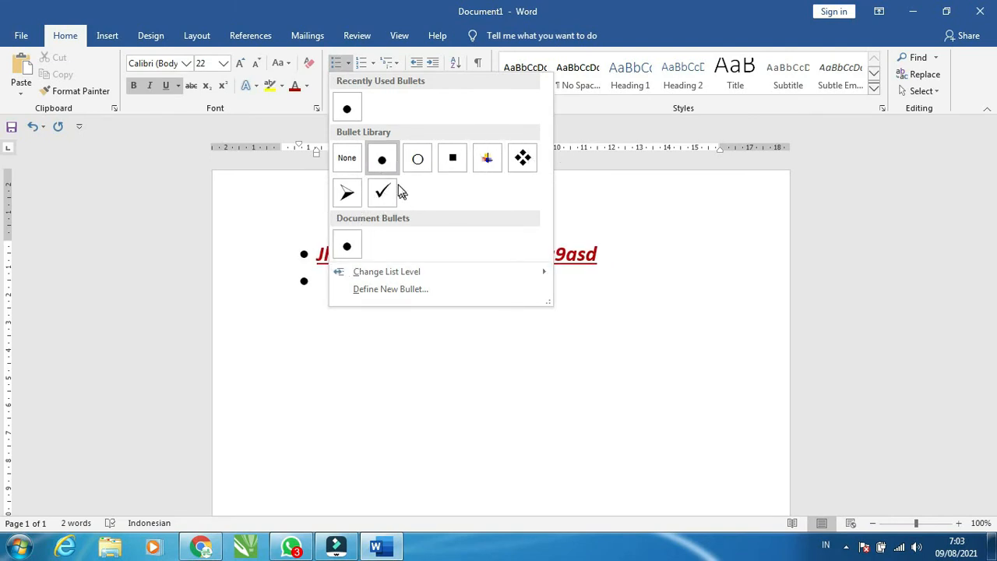
click(348, 190)
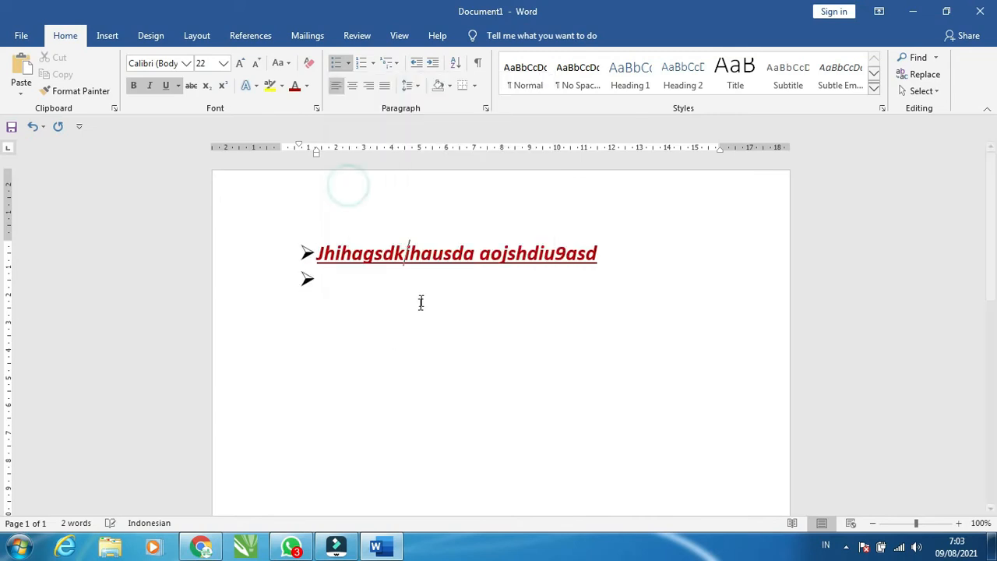
Select all the bulleted lines and delete them
double_click(420, 301)
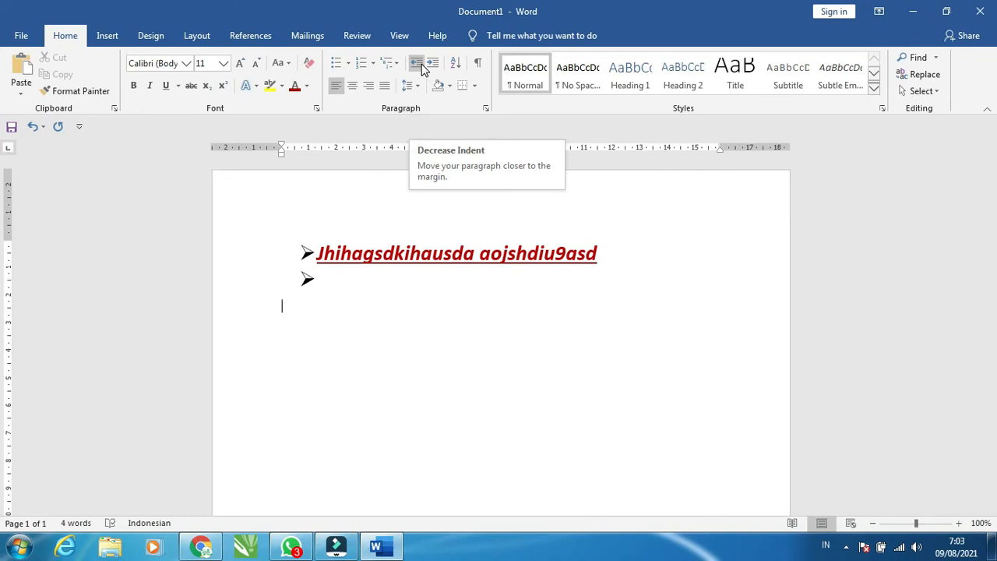
click(607, 257)
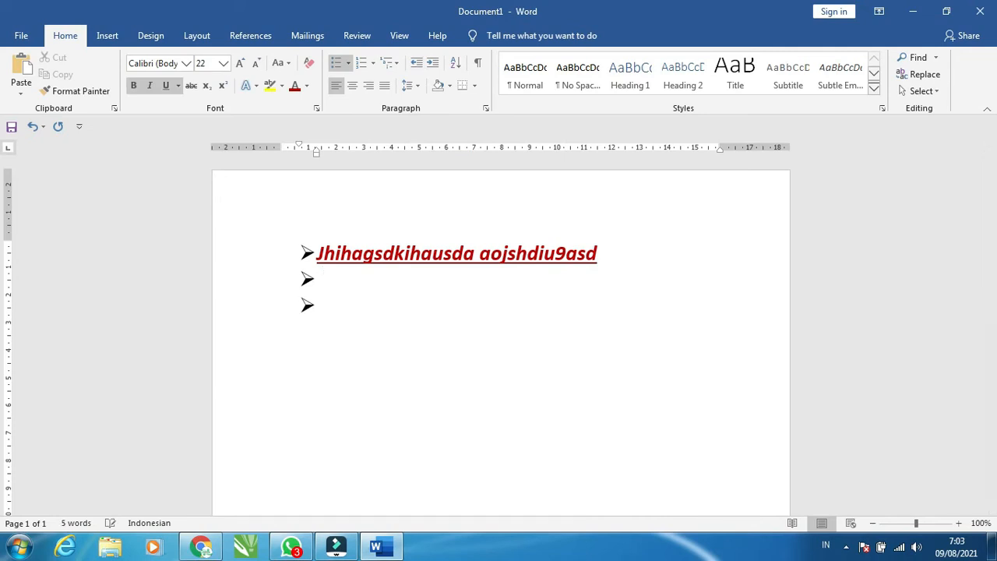
drag(288, 253, 379, 330)
key(Delete)
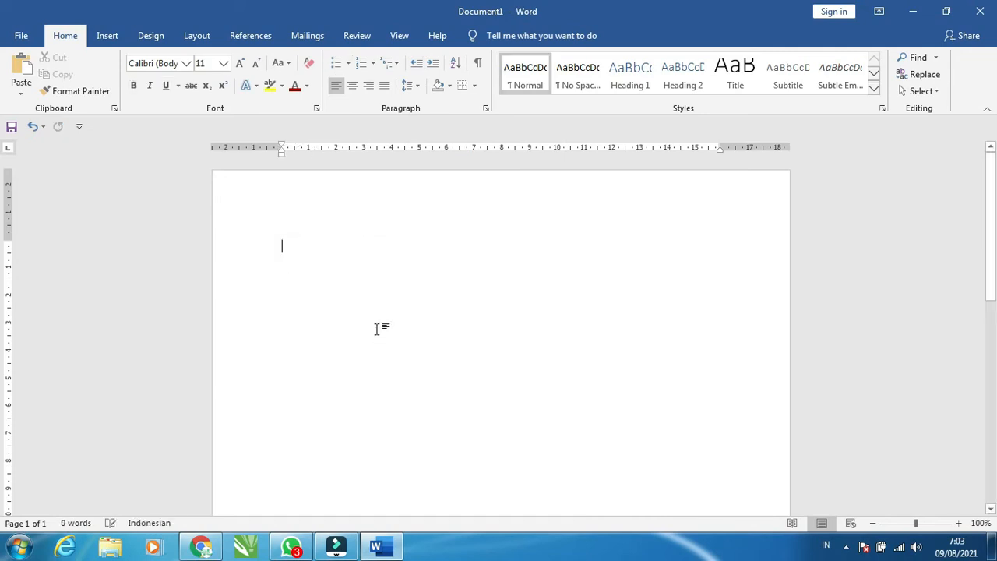
Type three lines of sample text beginning "Jhasgdjhasgda sdahsdgiasdhgas", leaving a blank line before the third
text(Jhasgdjhasgda sdahsdg)
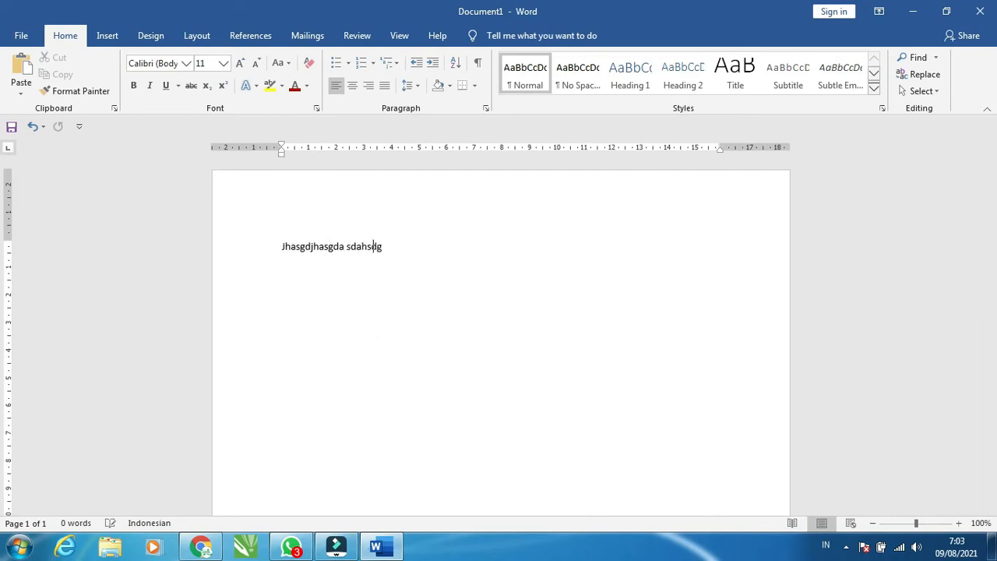
text(iasdhgas daisdghaiosudhyasdj as dasodha)
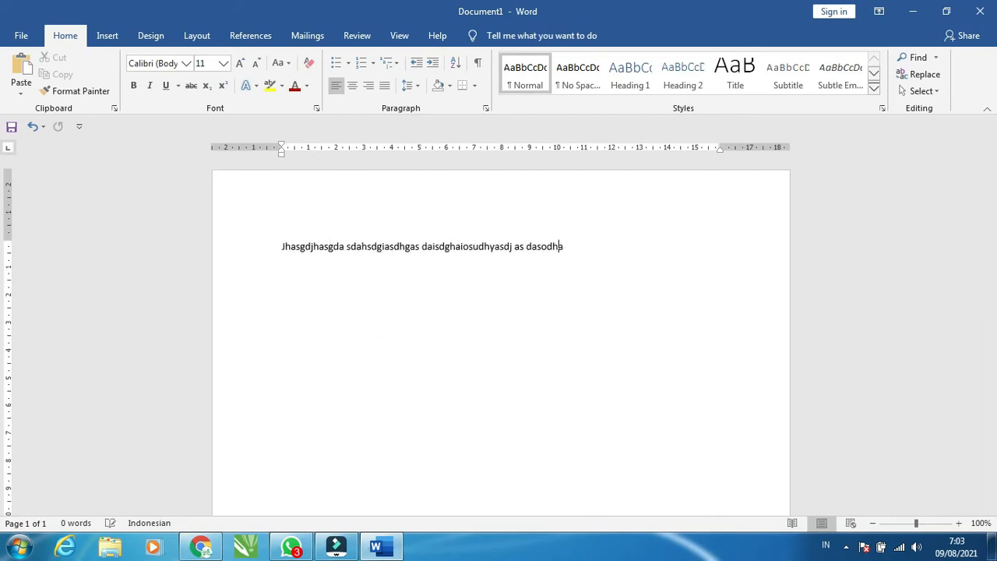
text(s)
key(Return)
text(as Asdojhaso9dhjaspodjuas doasdhoasidjh0)
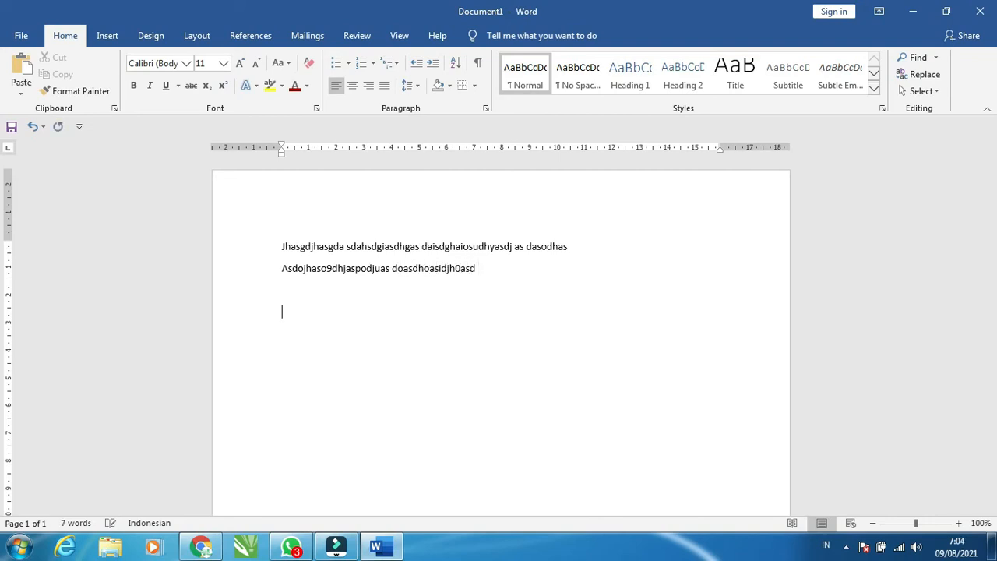
text(asd  askjdhaiousdhoasdiuhaqsoldjiqiaoidn)
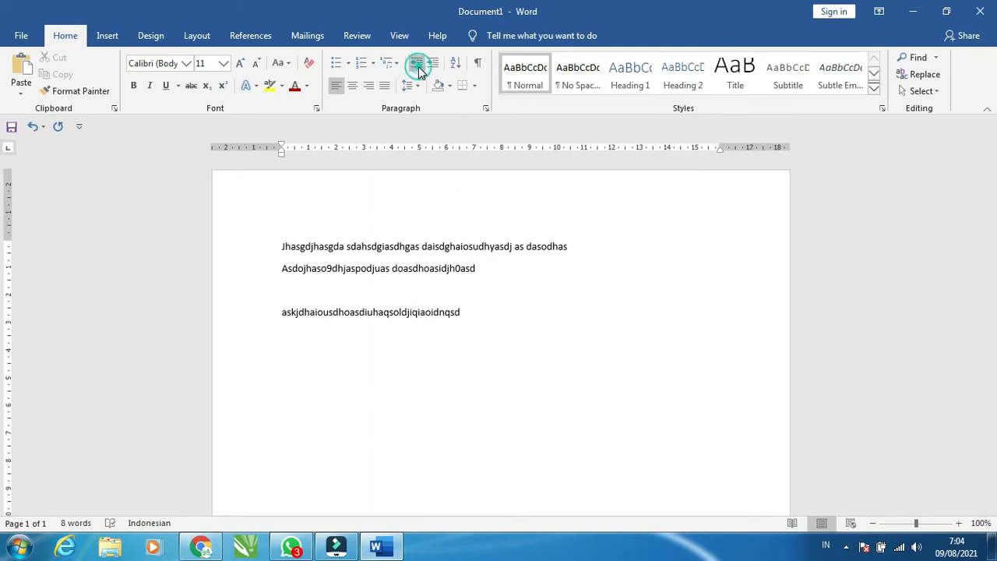
Select all the text and increase its indent one level
click(330, 255)
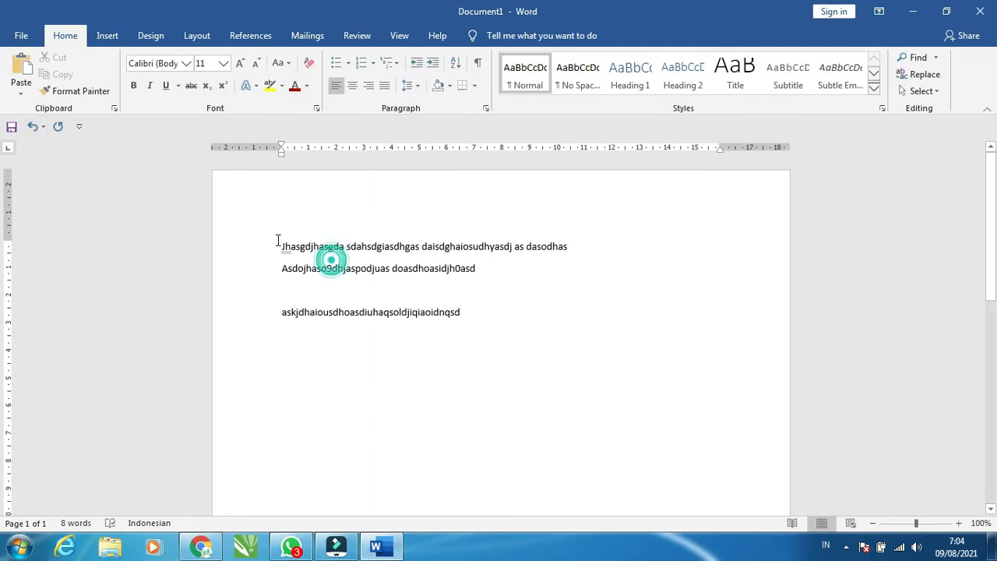
drag(280, 246, 478, 311)
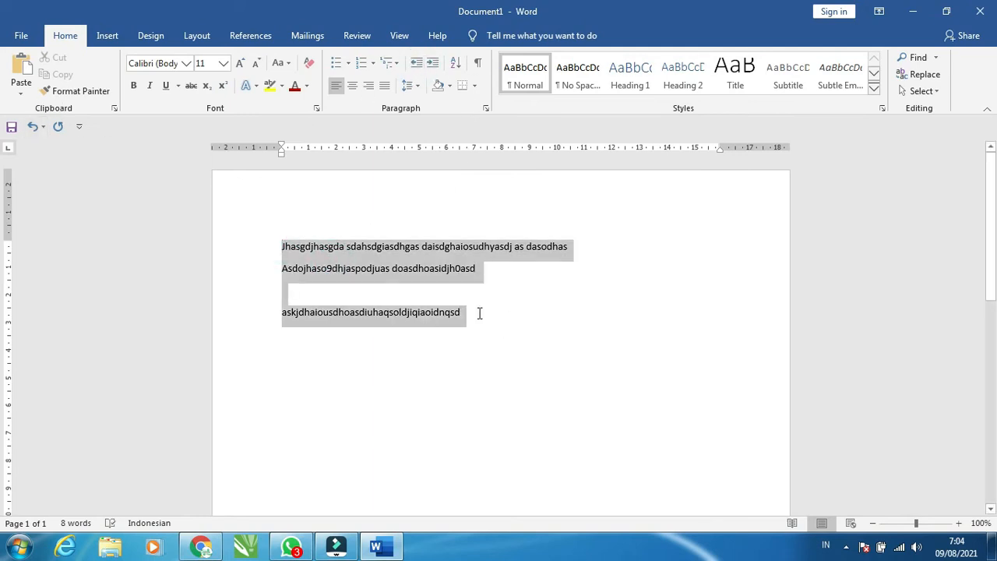
click(435, 64)
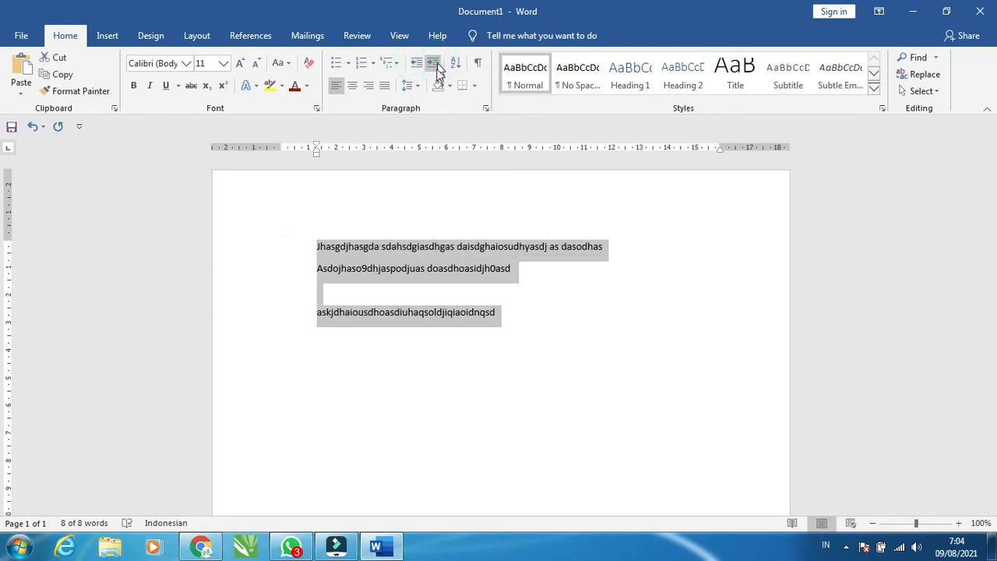
Decrease the indent of the first line back to the margin
click(209, 251)
click(312, 247)
click(207, 248)
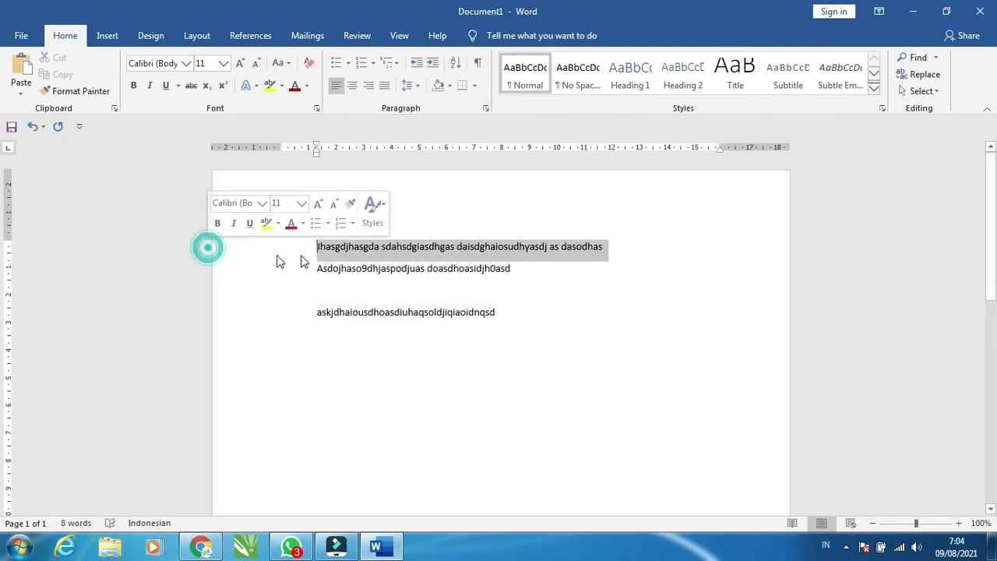
click(314, 254)
click(714, 247)
click(797, 243)
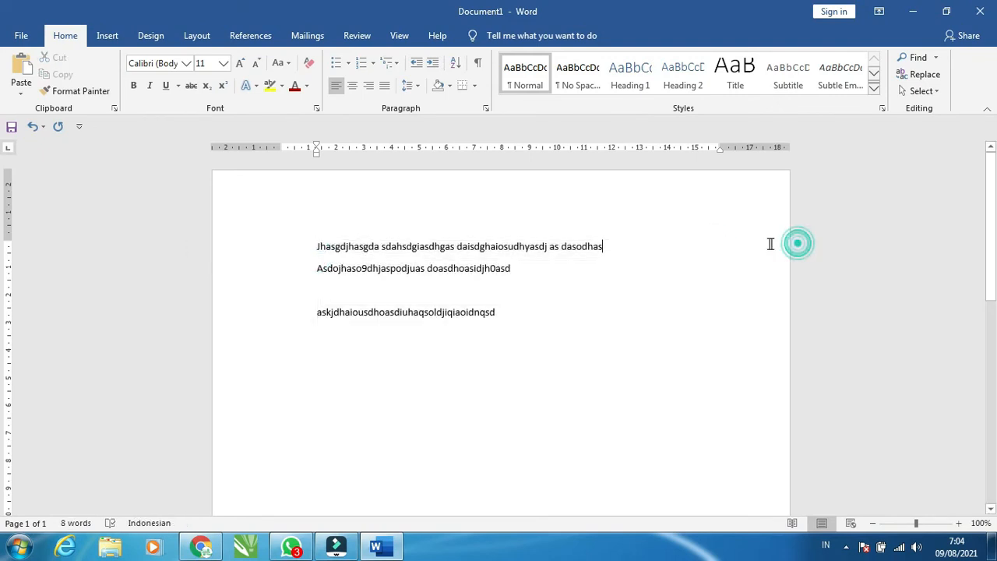
click(769, 245)
click(734, 241)
click(311, 247)
click(421, 64)
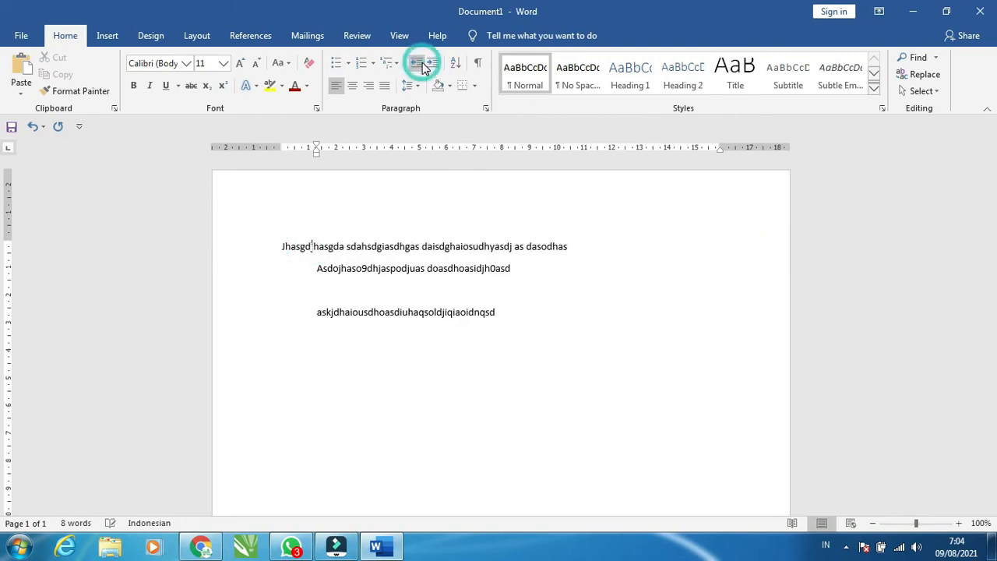
click(315, 267)
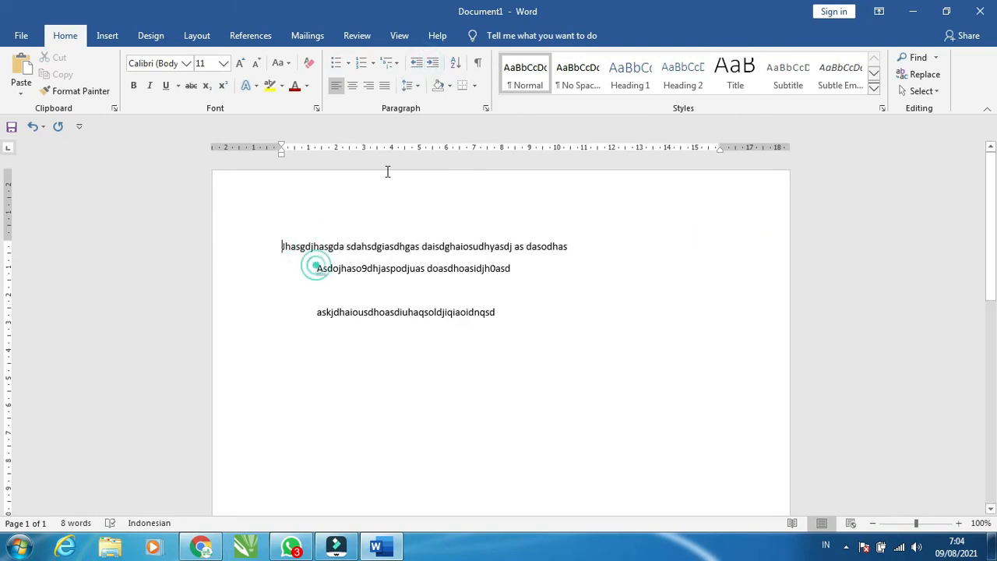
click(417, 63)
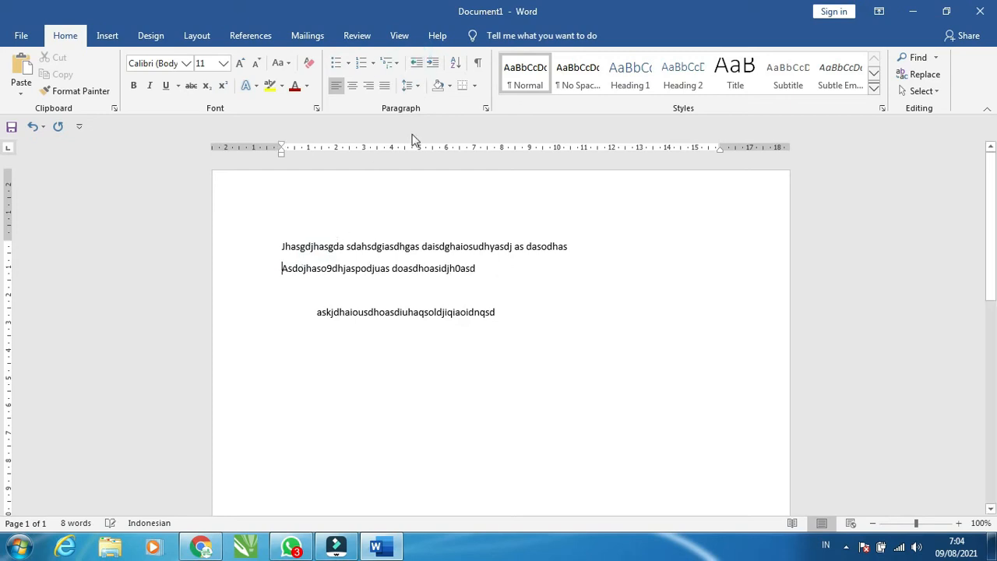
click(433, 62)
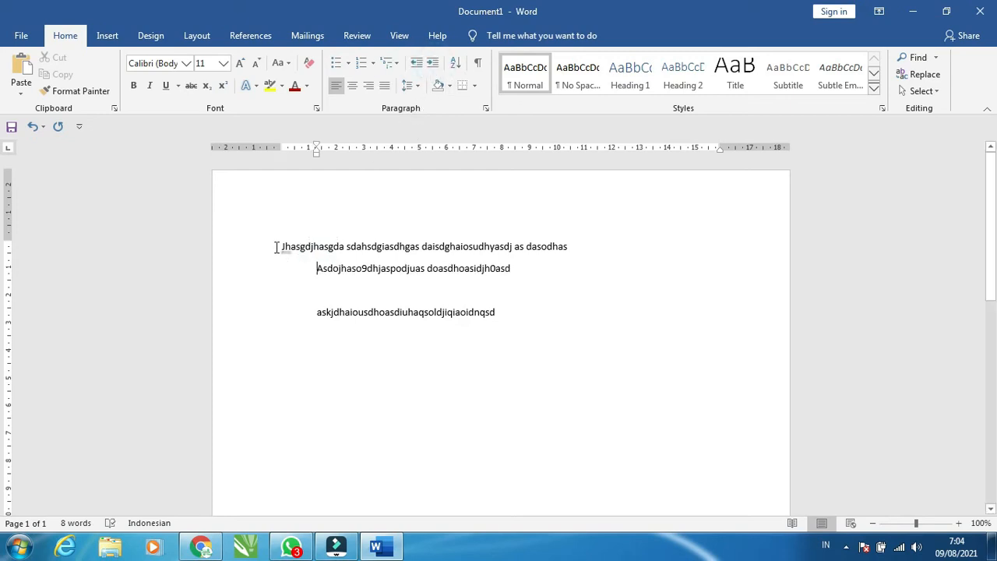
Apply all borders around the first line's paragraph
click(278, 246)
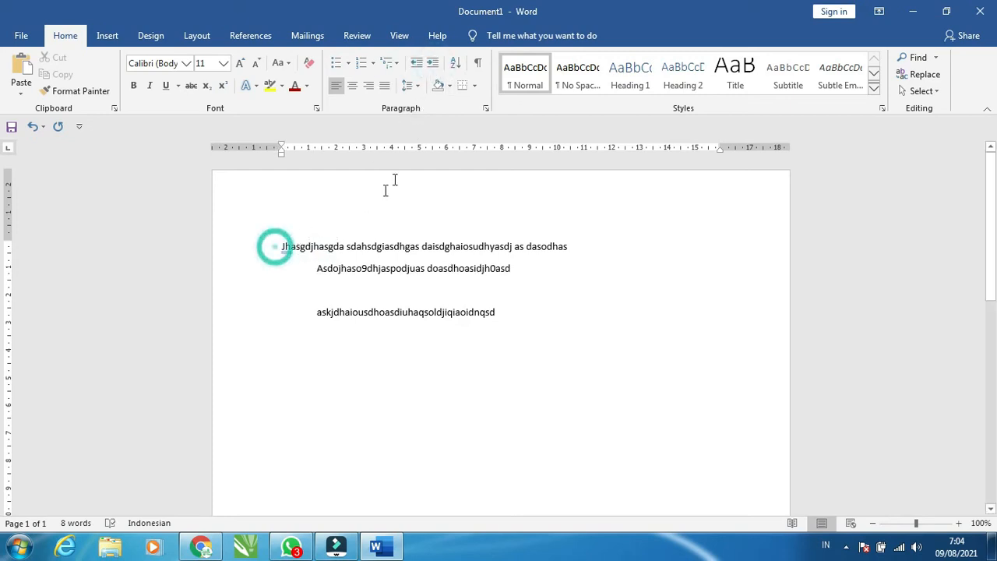
click(418, 67)
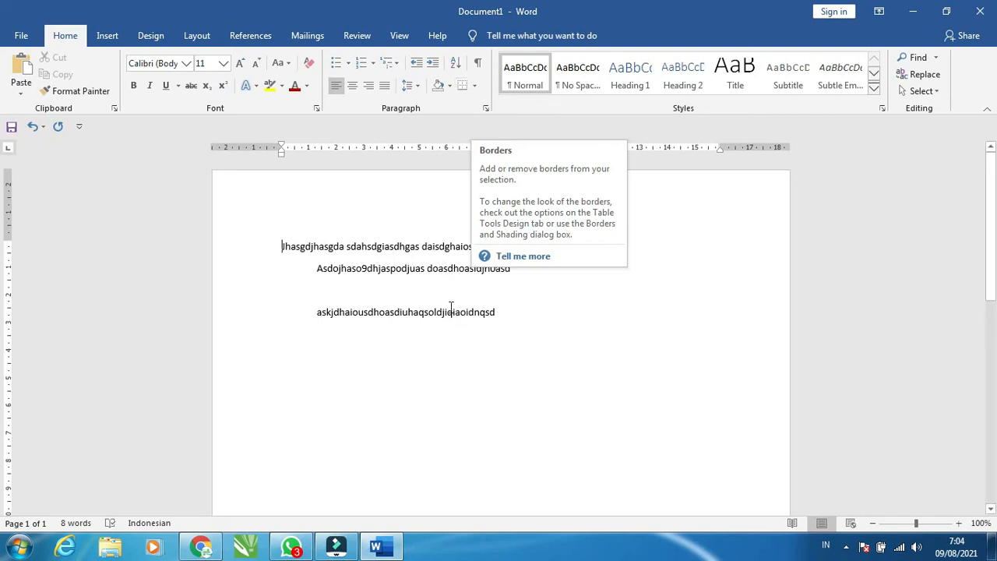
click(473, 88)
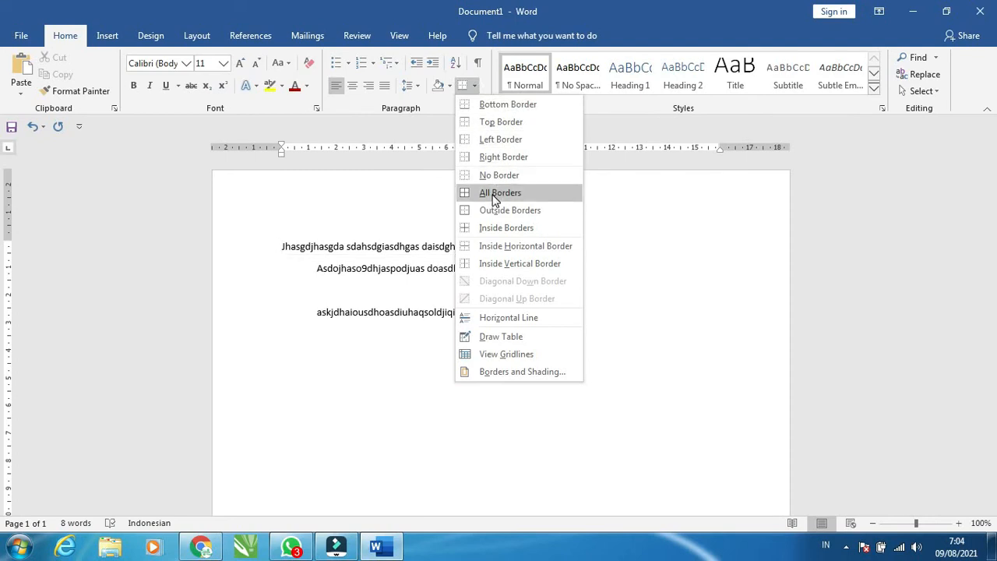
click(491, 193)
click(404, 251)
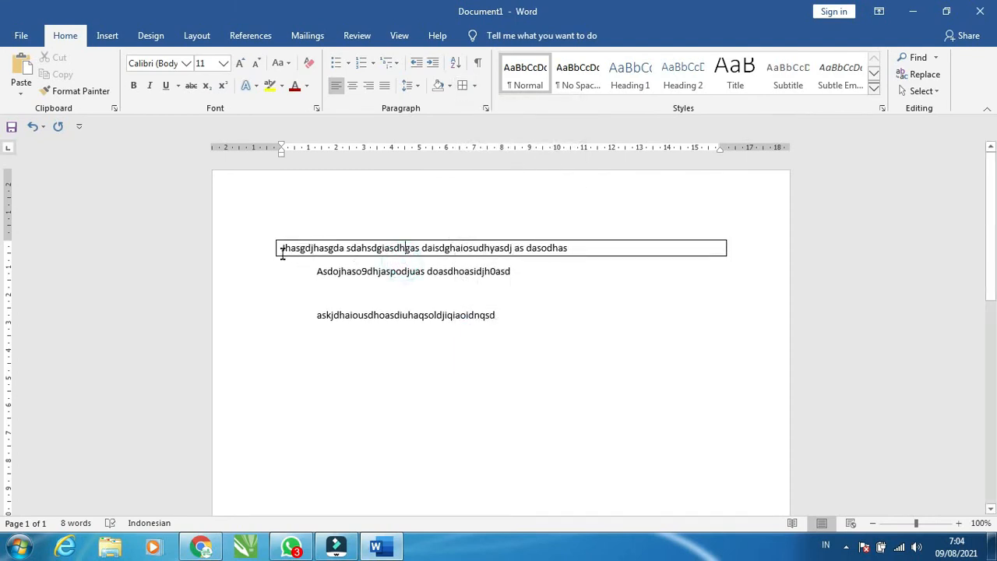
Apply No Border to the second line's paragraph
drag(282, 248, 257, 253)
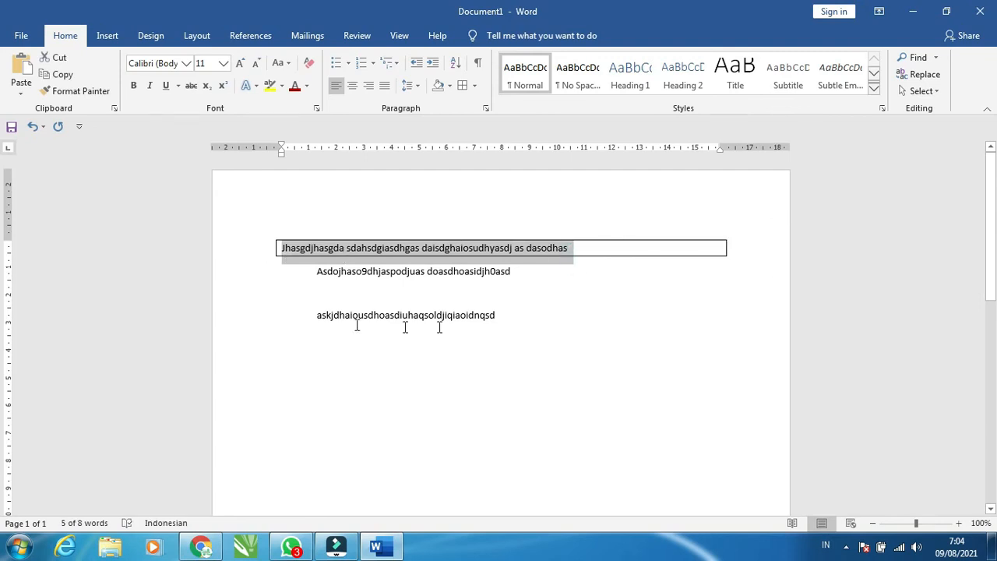
click(449, 276)
click(474, 86)
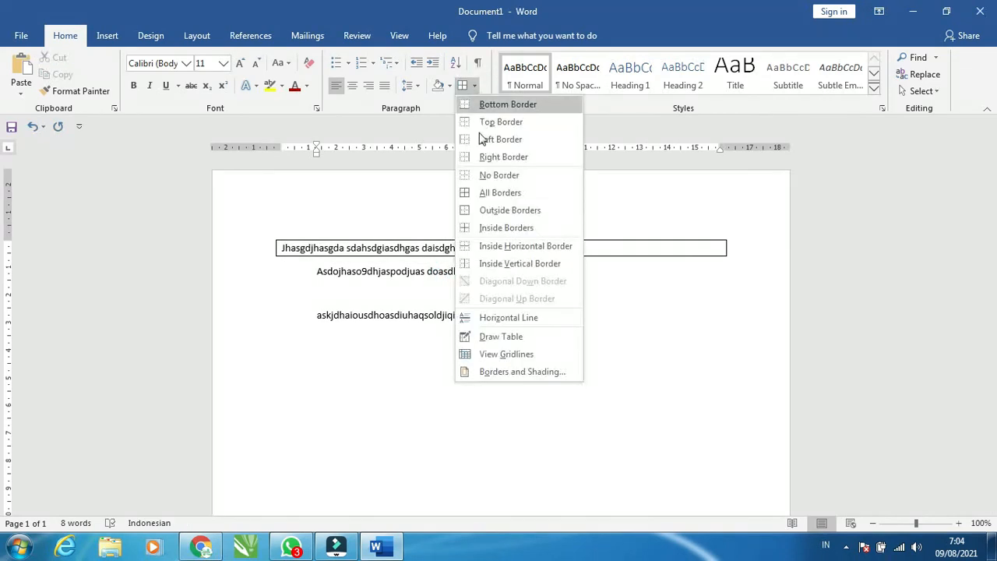
click(472, 176)
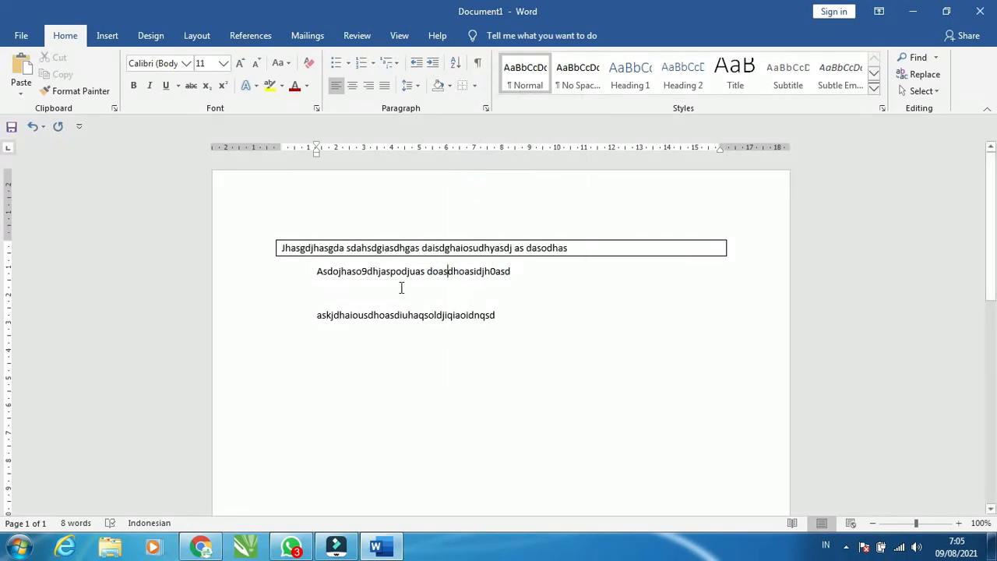
Add a top border to the second line's paragraph
click(398, 273)
click(326, 273)
click(276, 272)
click(351, 271)
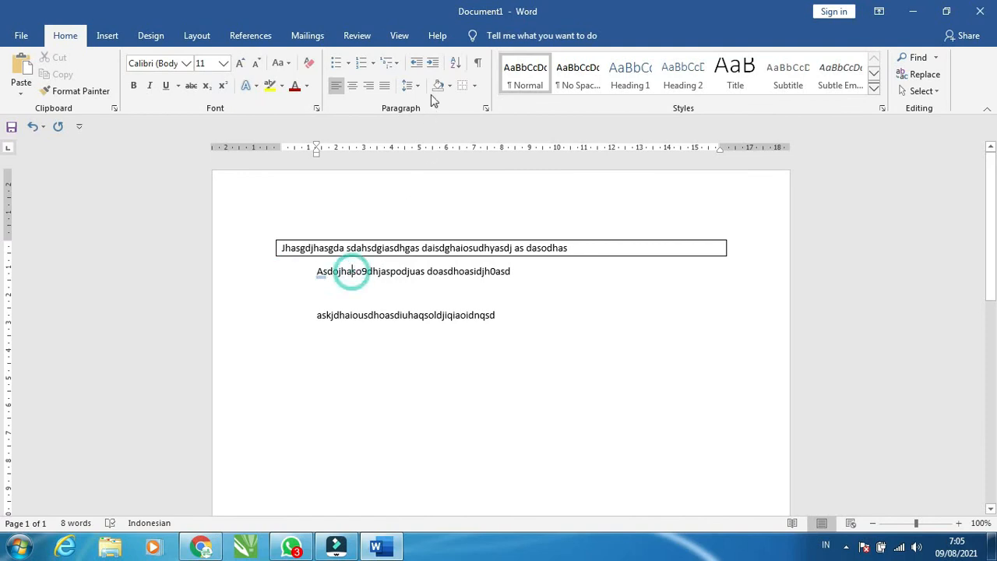
click(472, 86)
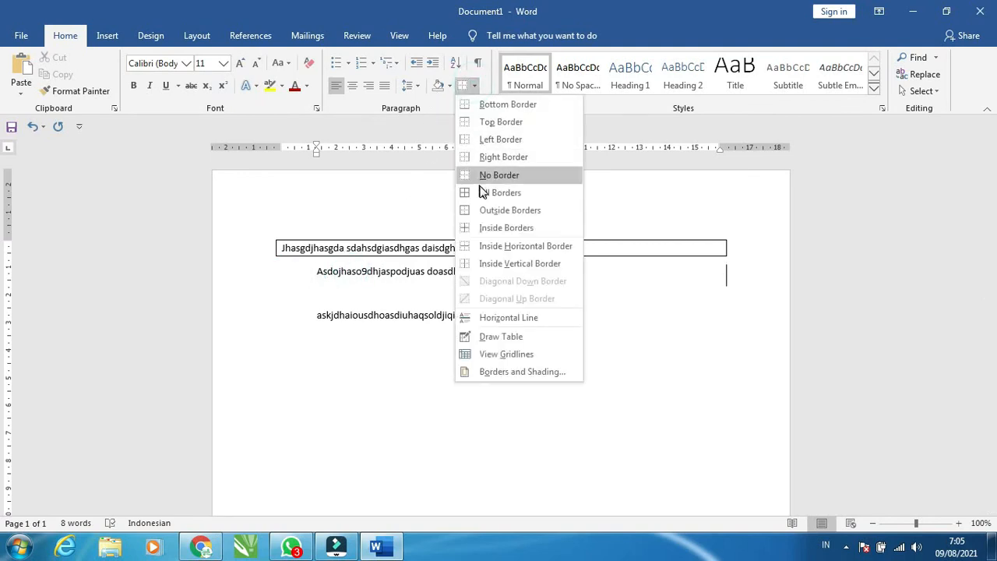
click(487, 122)
click(513, 273)
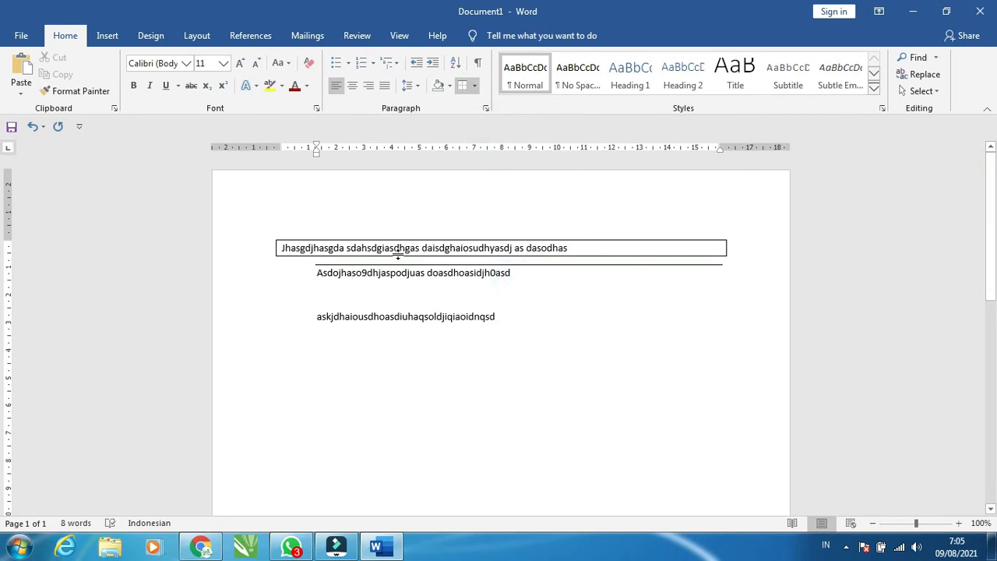
Undo the yellow shading just applied to the first two lines
click(395, 252)
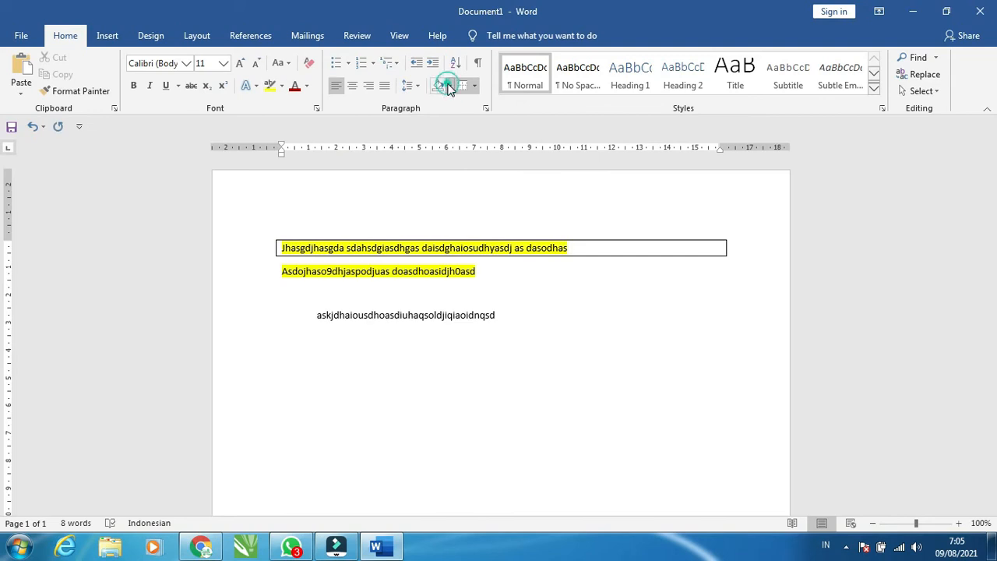
click(451, 88)
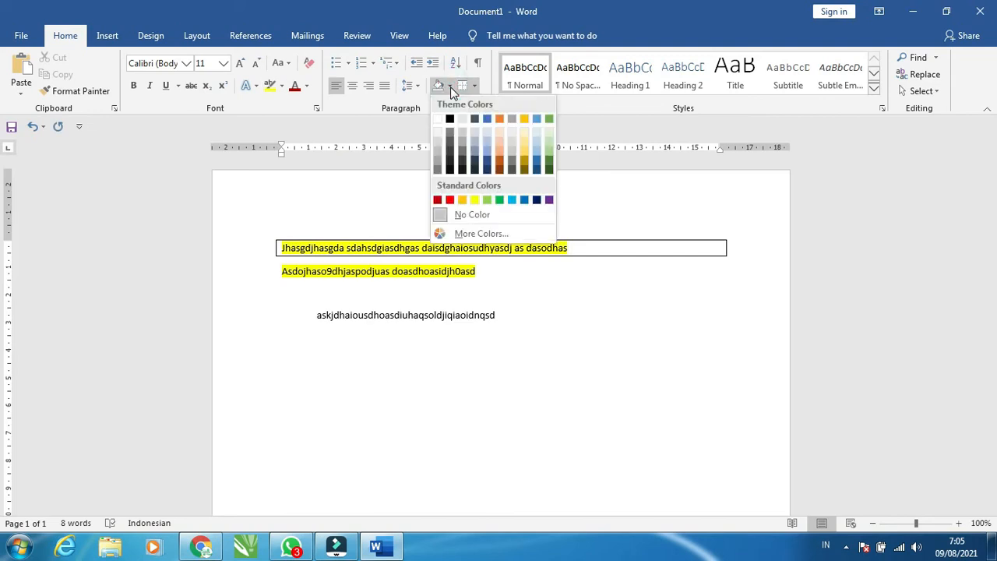
click(598, 258)
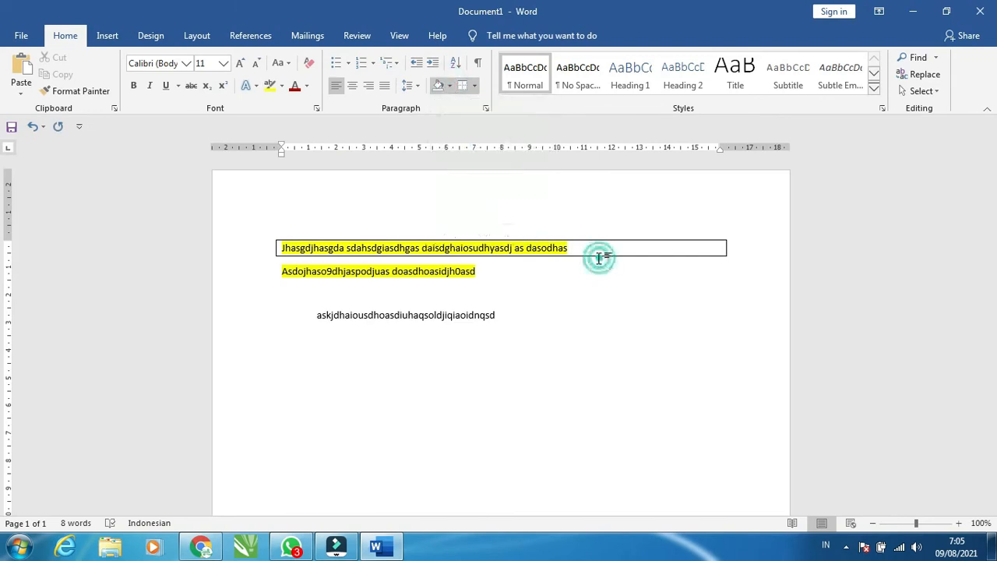
key(ctrl+z)
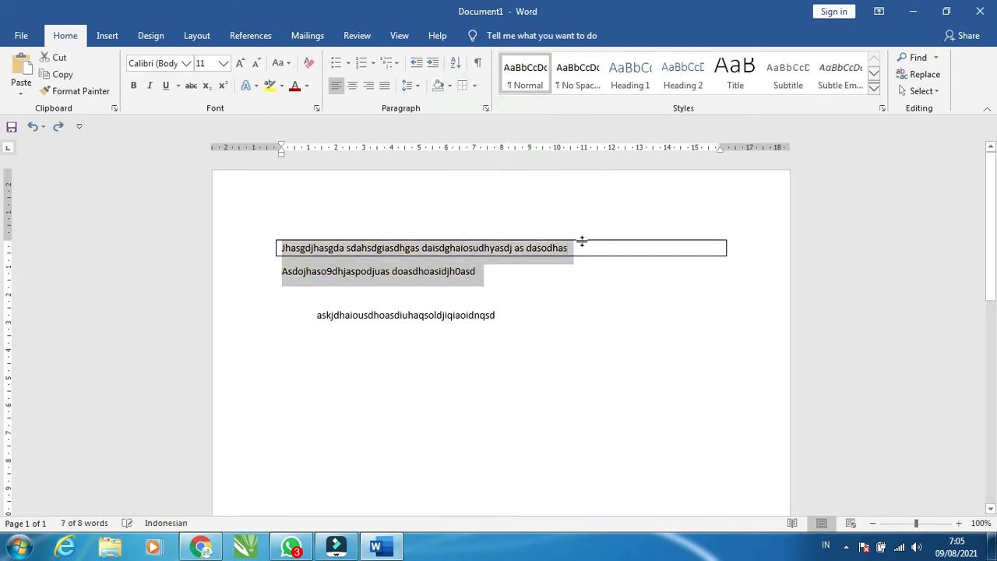
Shade the first two lines' paragraphs dark blue
click(449, 86)
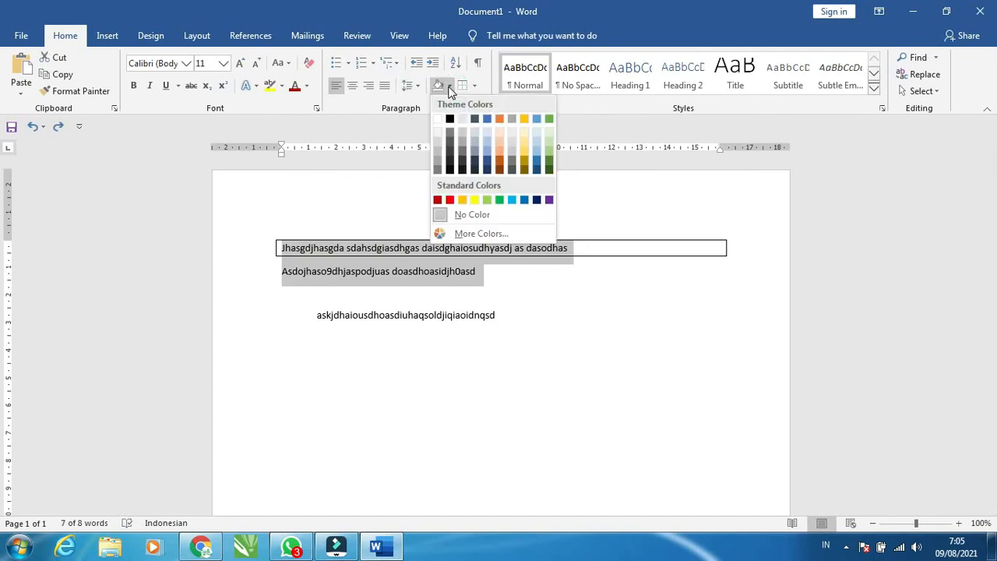
click(367, 201)
click(450, 85)
click(486, 170)
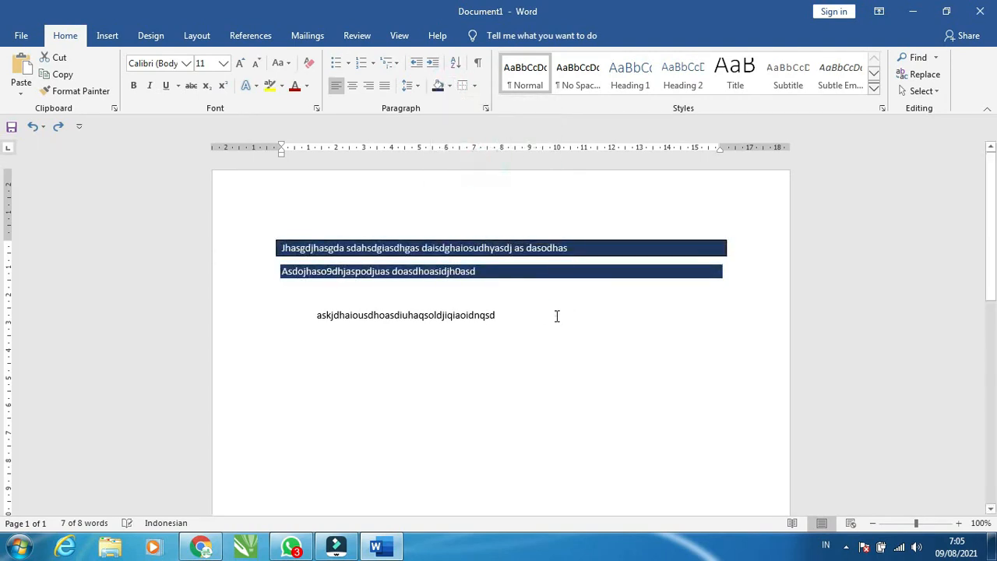
click(556, 314)
Change the second line's paragraph shading to gold
click(477, 272)
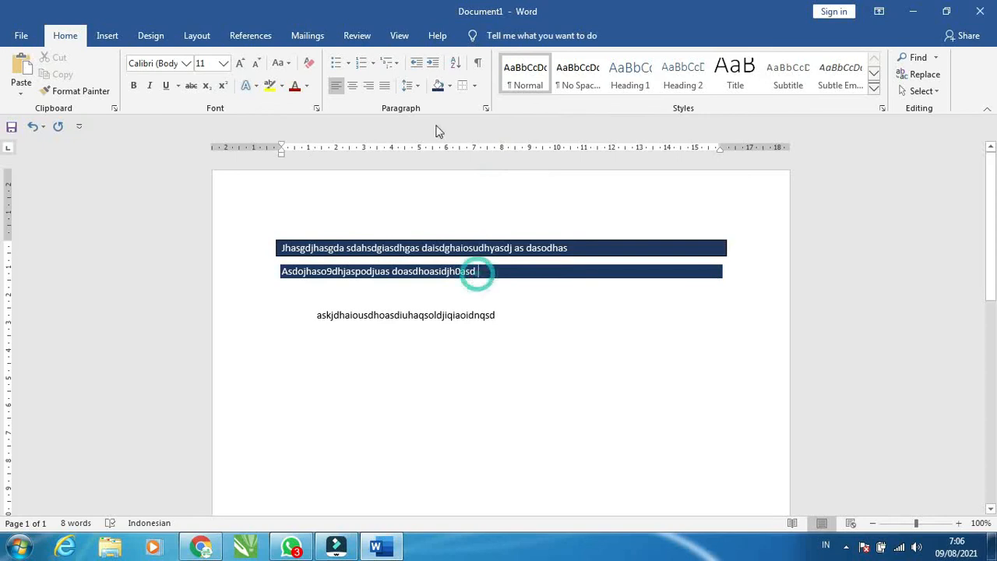
click(473, 85)
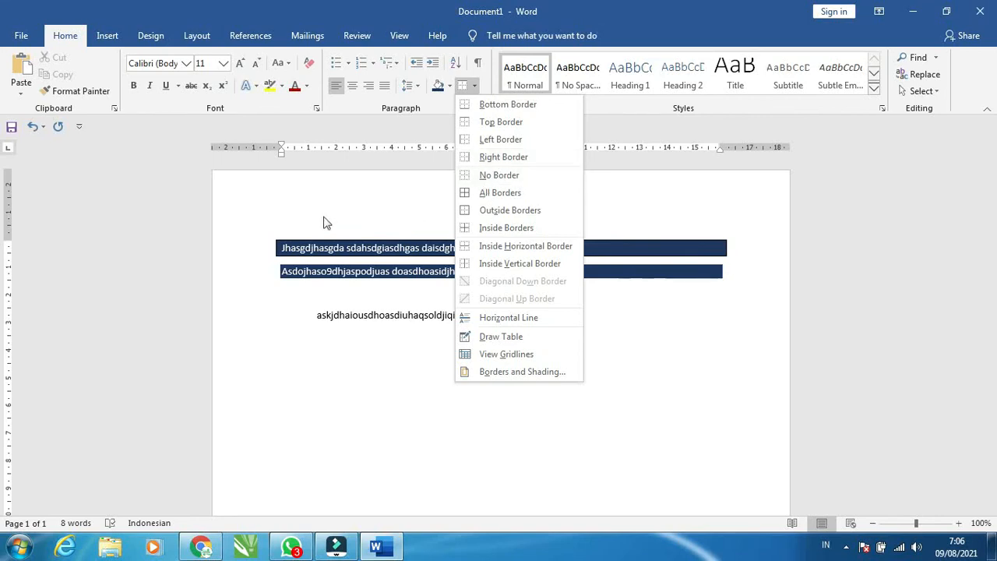
click(322, 214)
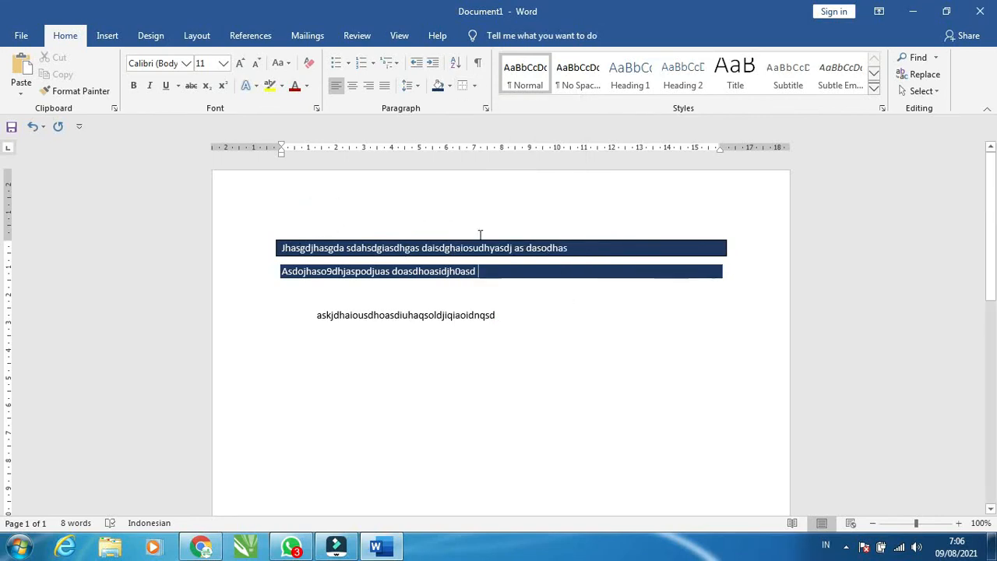
click(449, 86)
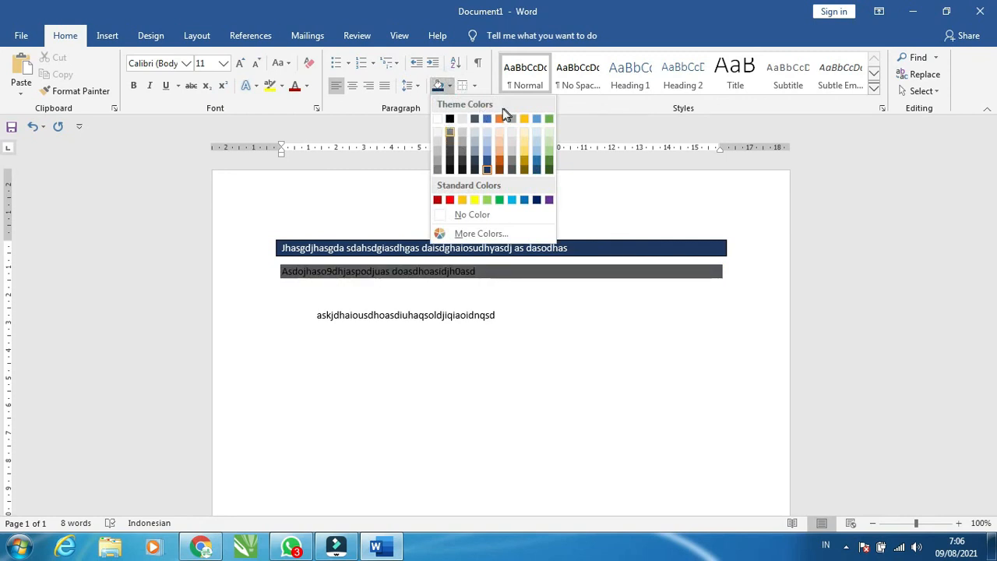
click(524, 118)
click(525, 298)
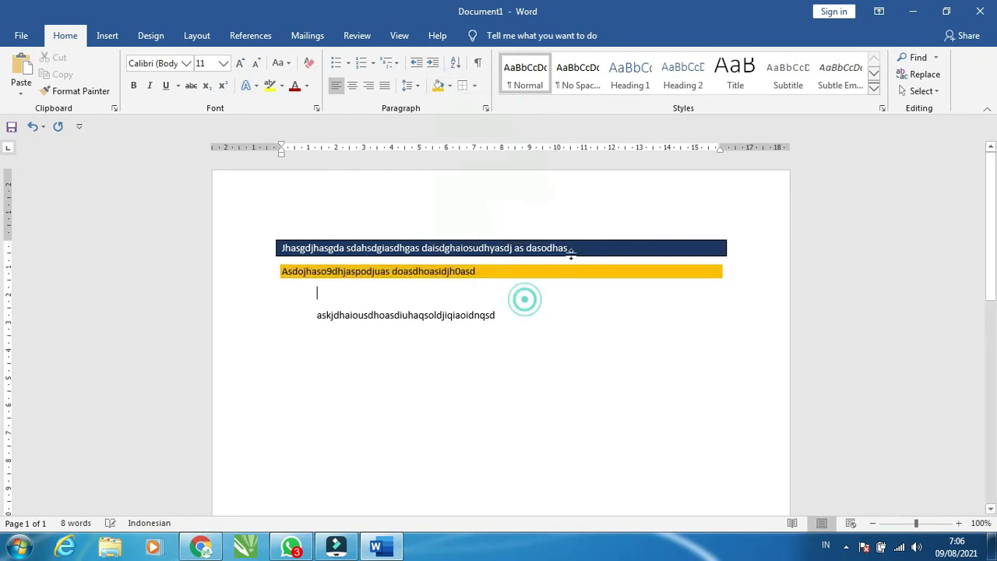
Change the first line's paragraph shading to yellow
click(576, 245)
click(451, 88)
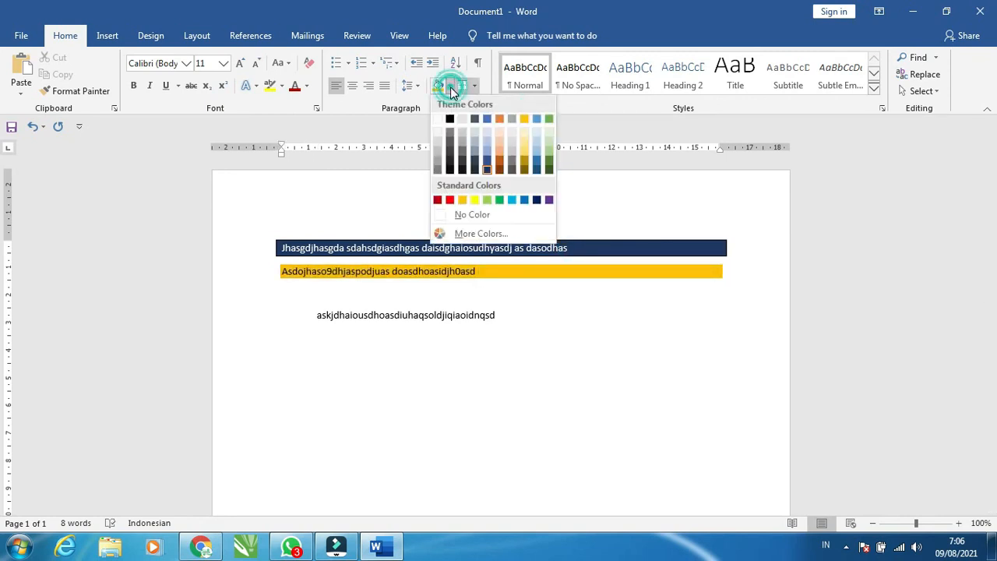
click(475, 199)
click(514, 316)
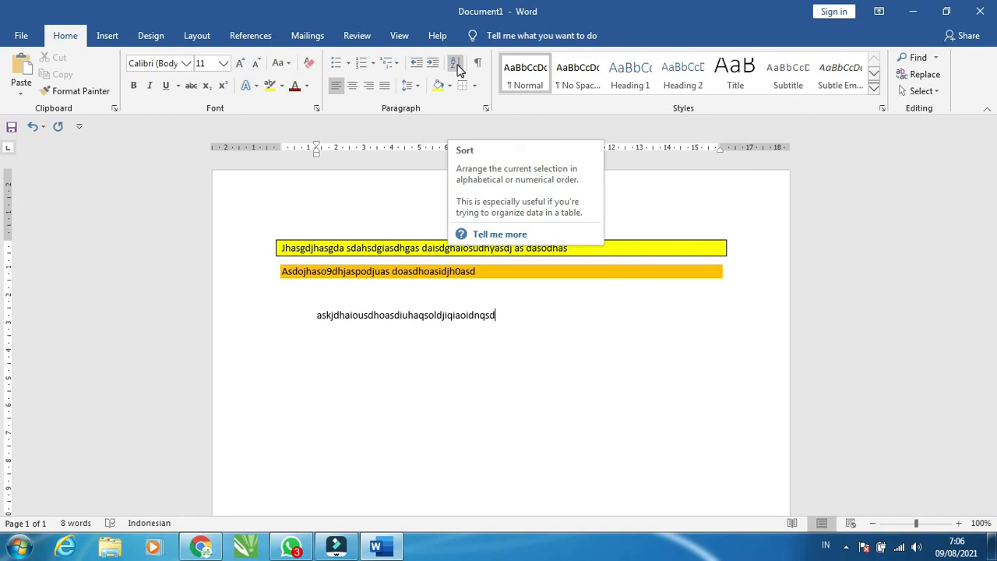
Open the Sort Text dialog to view its options, and close it without sorting
click(456, 65)
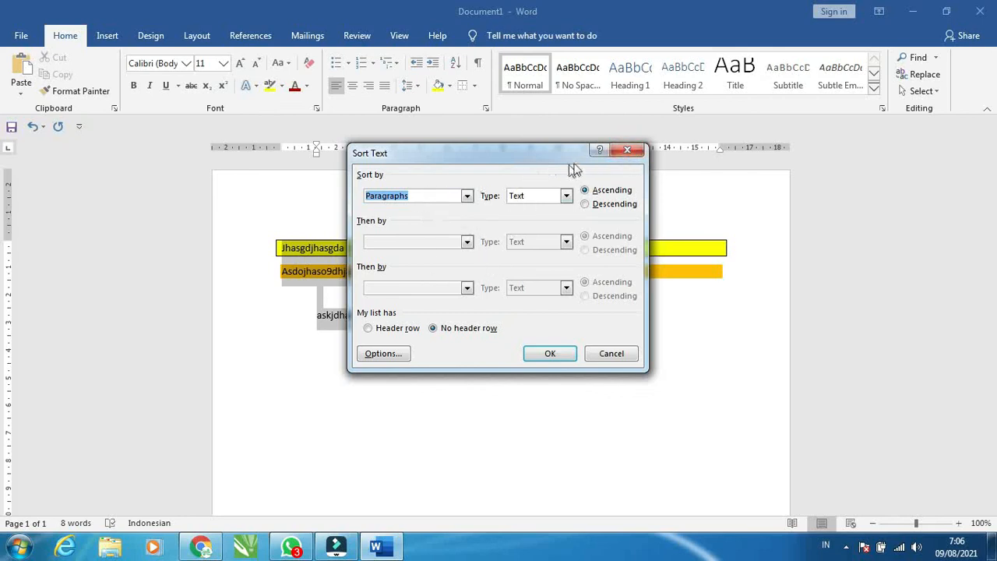
click(629, 151)
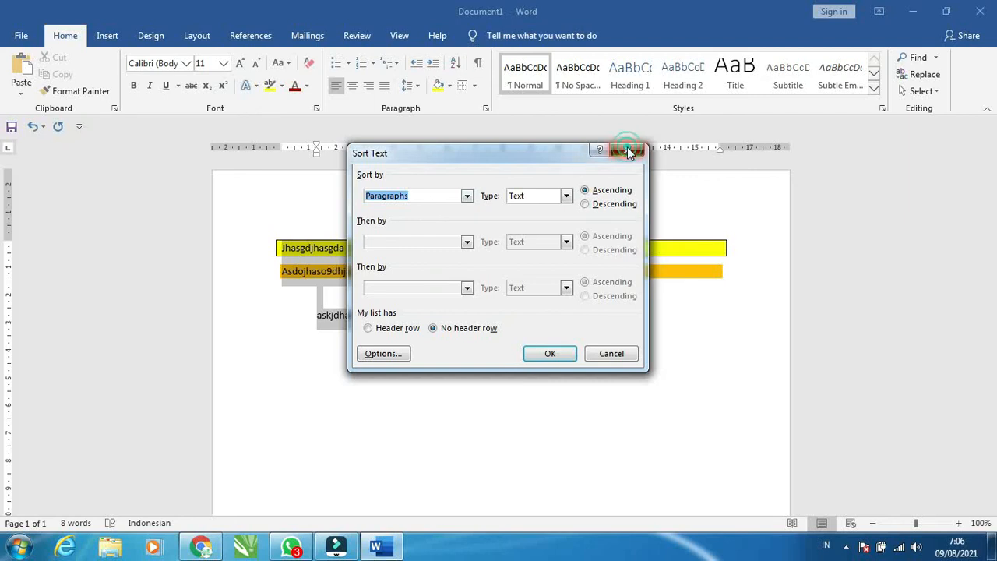
click(524, 316)
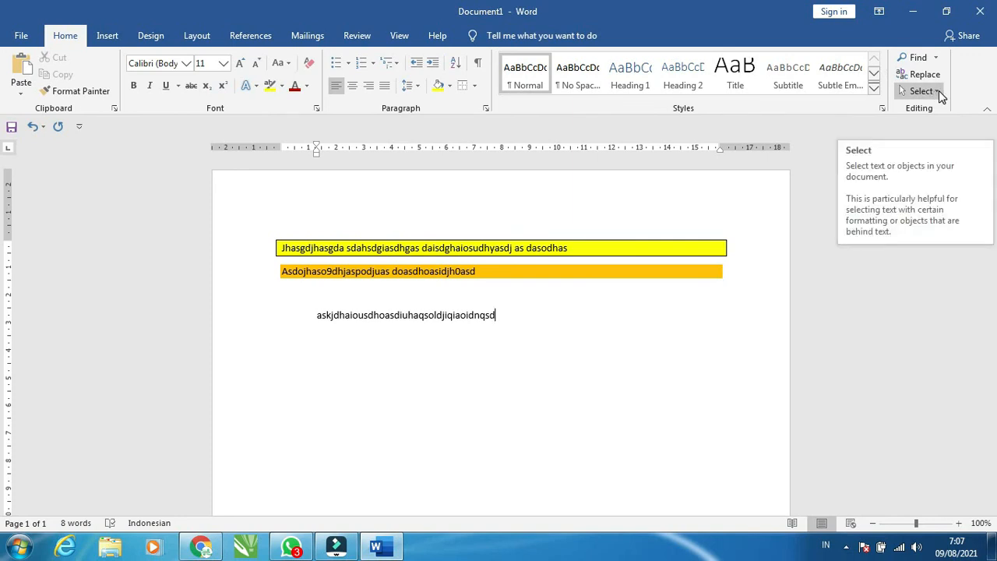
Open the Select options and the Replace dialog, then cancel without changes
click(938, 94)
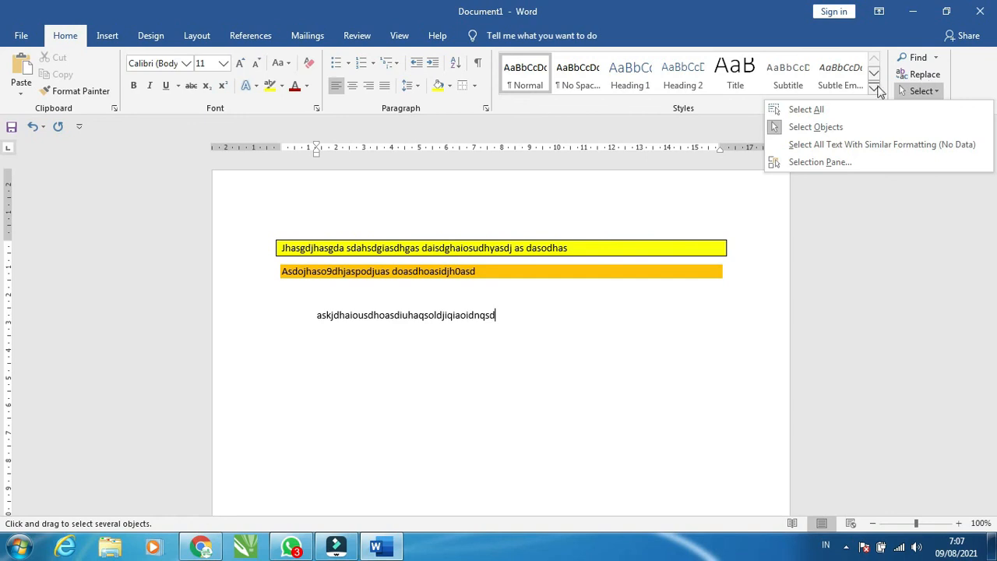
click(923, 77)
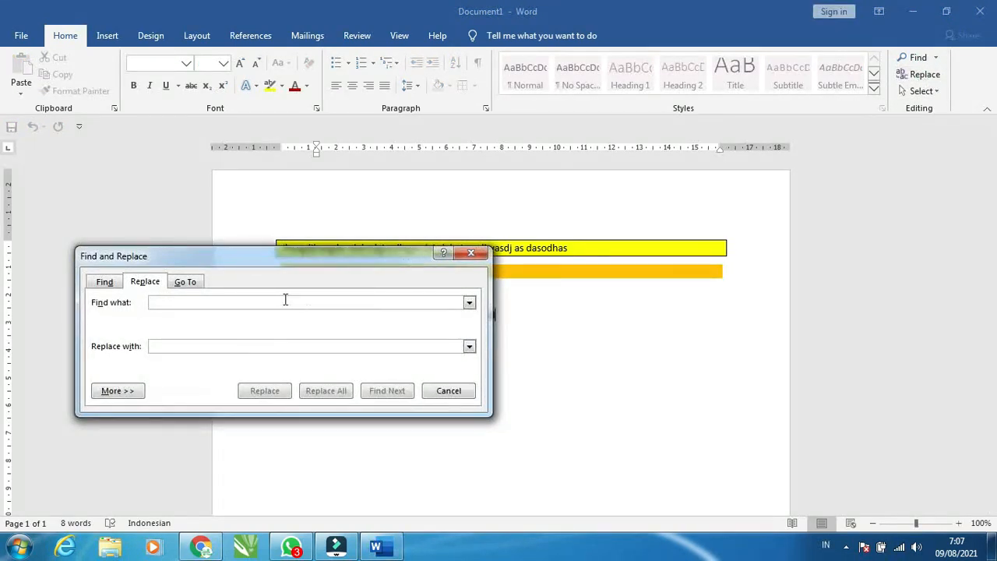
click(451, 390)
click(277, 243)
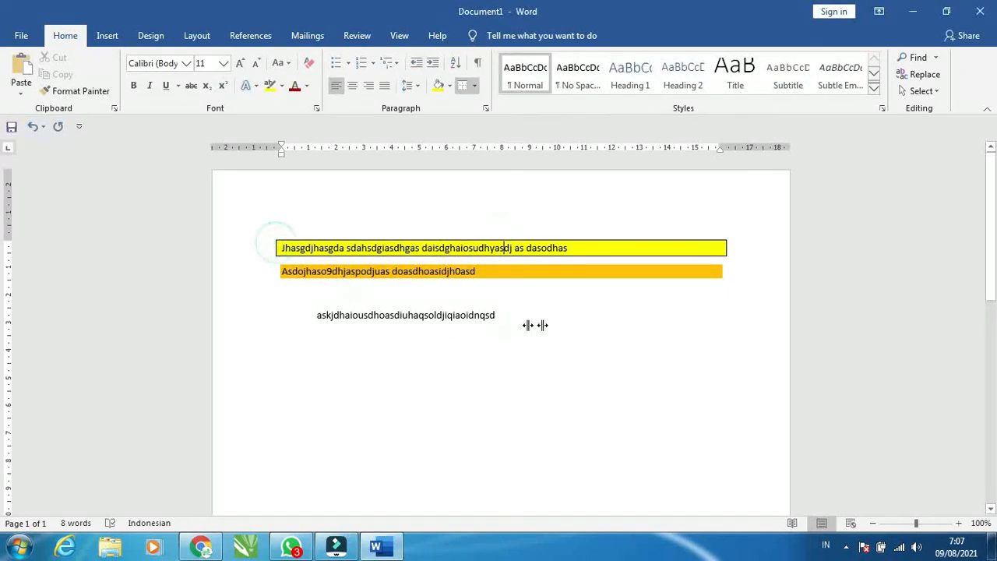
Add a new line reading "Jauhi" after the third line
click(468, 315)
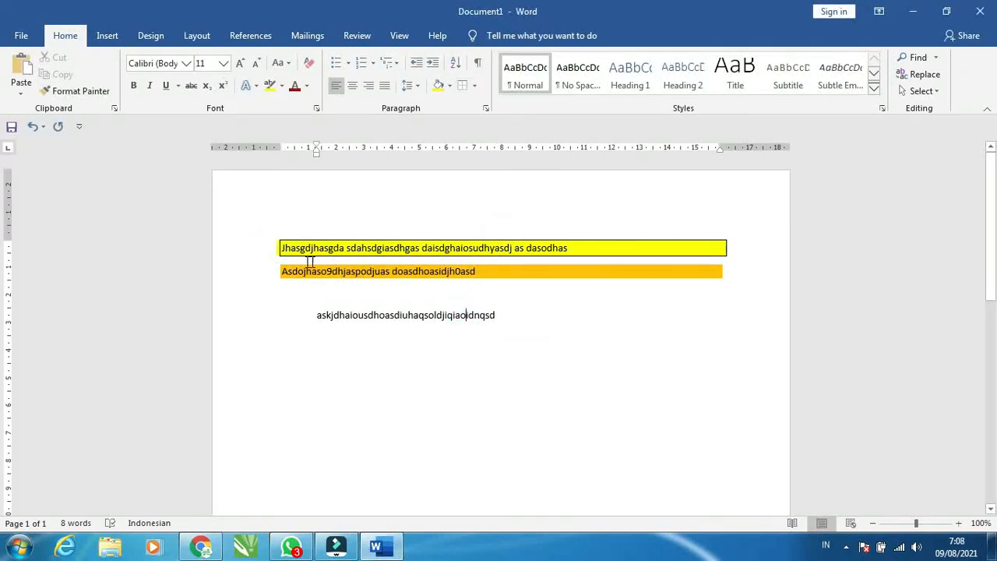
drag(279, 270, 554, 334)
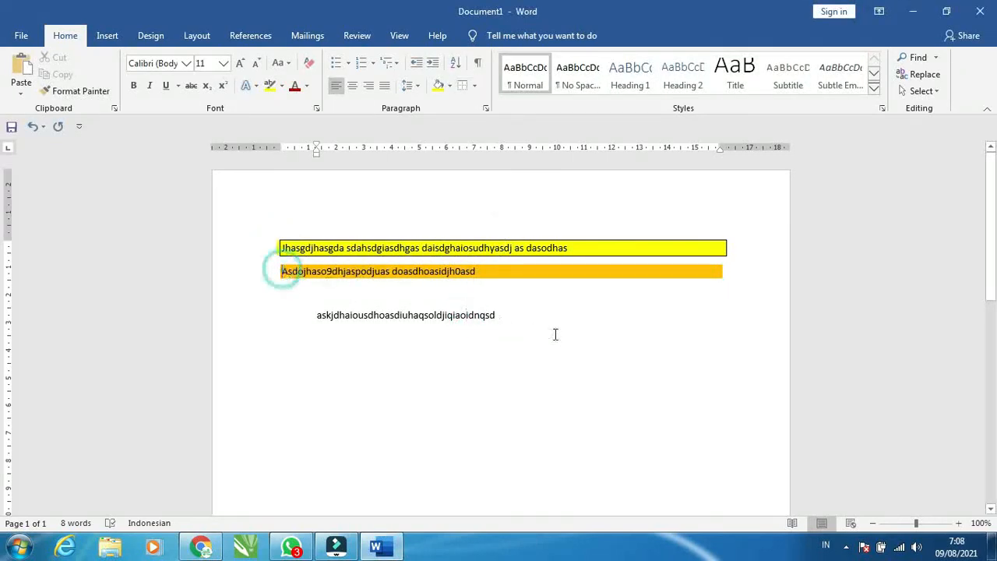
click(470, 363)
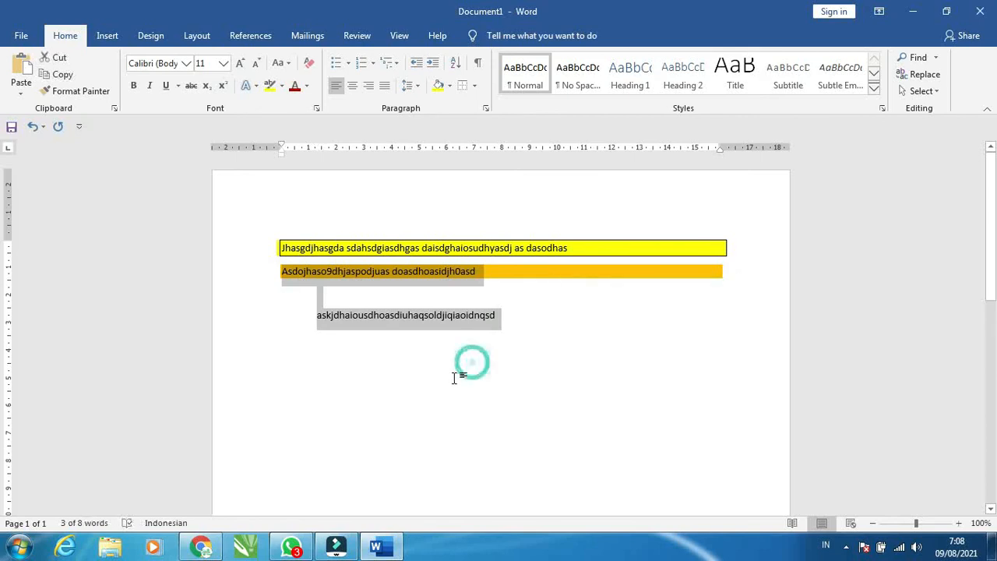
click(504, 317)
key(Return)
text(Jauhi)
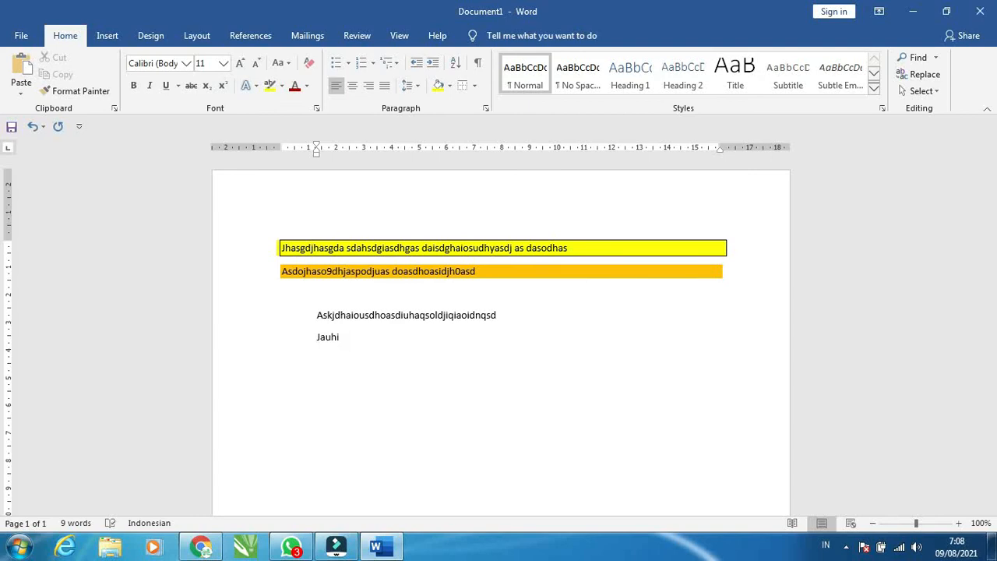
Add another line reading "Jadlkjfasdofjoasjdfopiasjd0pasdas jauhi" below it
key(Return)
text(jadlkjfasd)
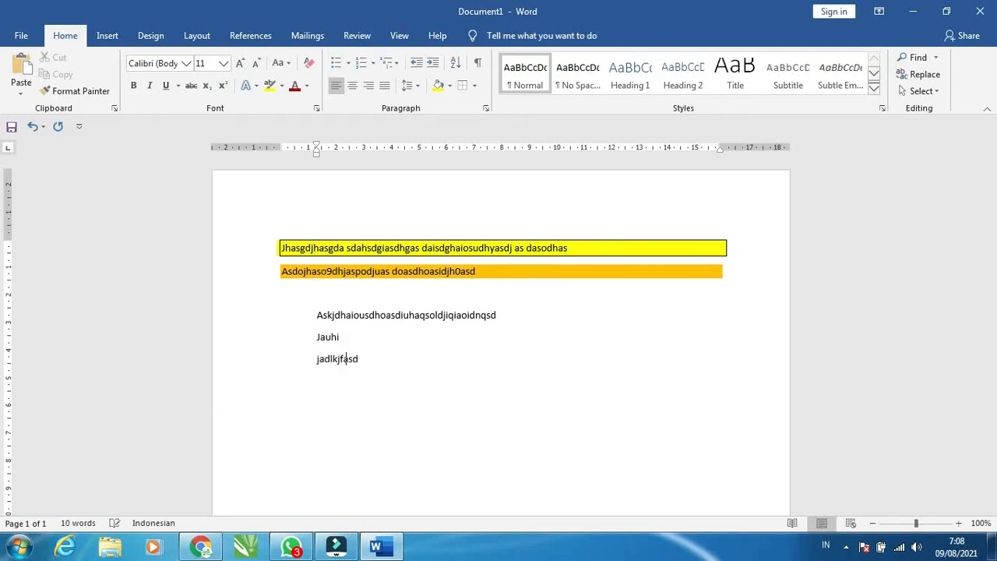
text(ofjoasjdfopiasjd0pasdas jaiu)
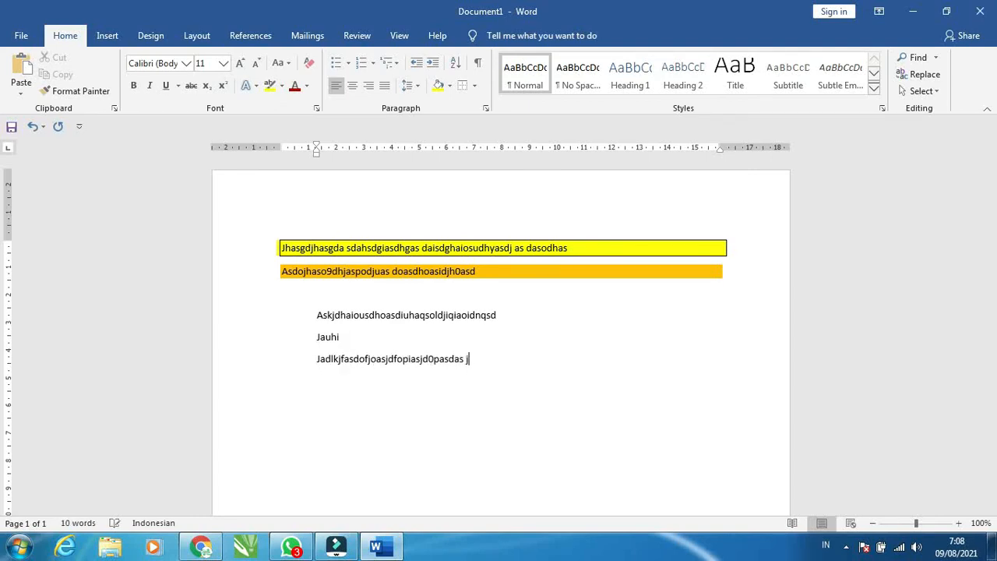
key(BackSpace)
text(uhi)
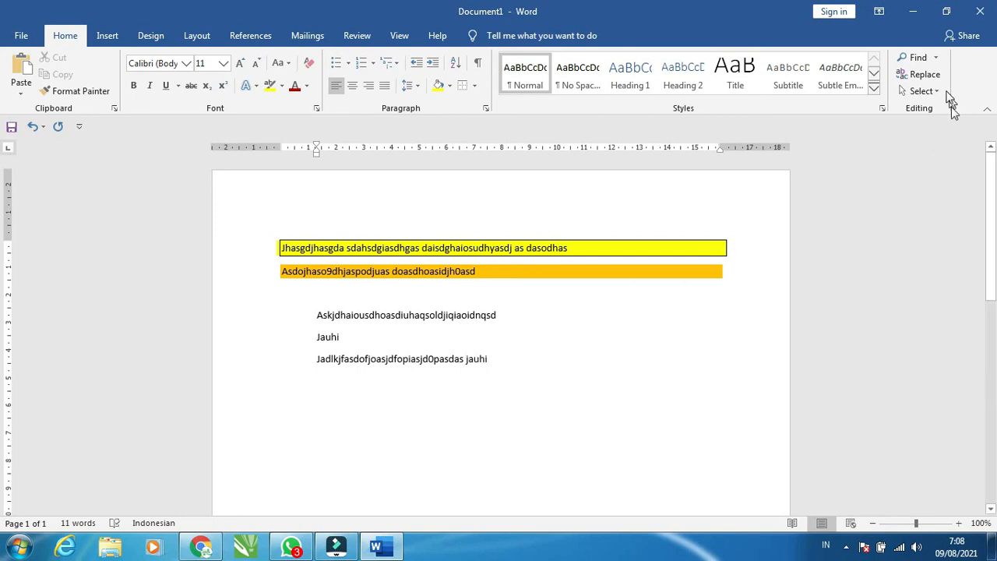
Replace all occurrences of "jauhi" with "dekati" using Find and Replace
click(922, 74)
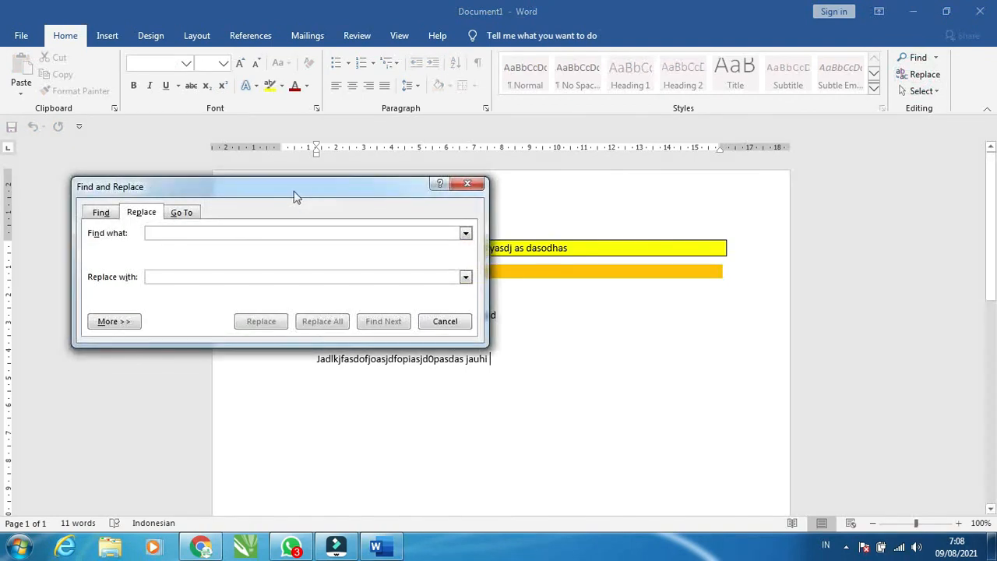
click(268, 232)
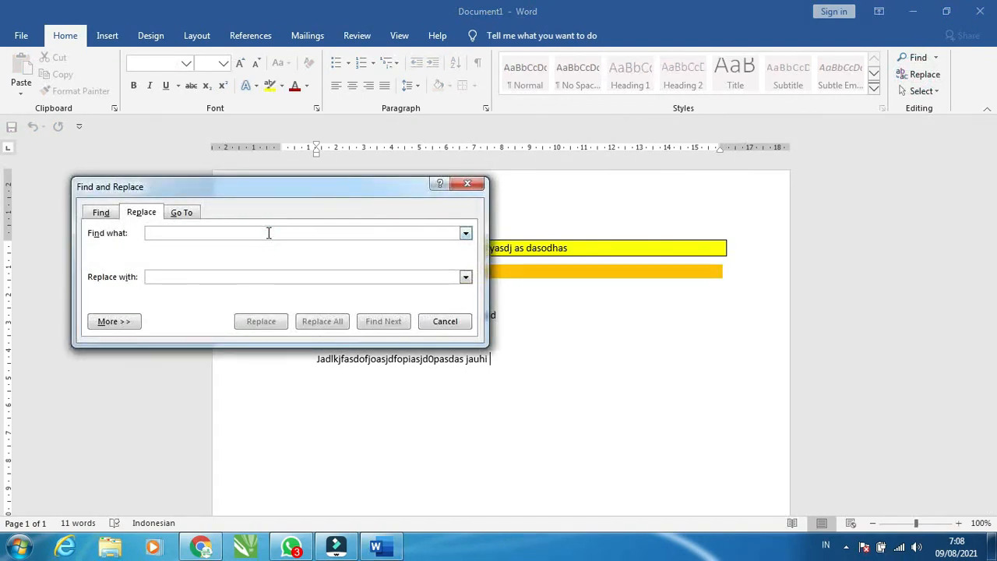
text(jauhi)
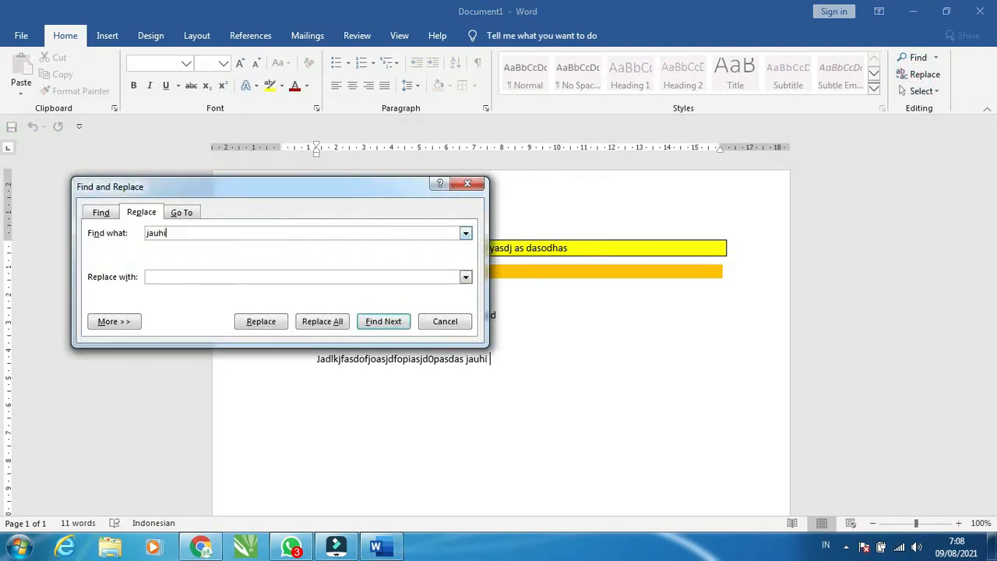
click(196, 275)
text(dekati)
click(323, 321)
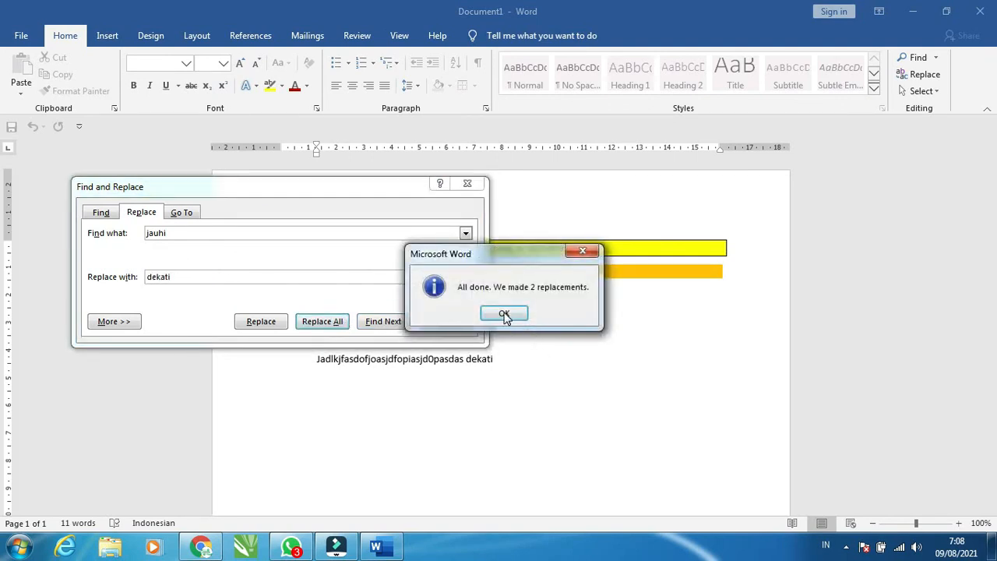
click(505, 312)
click(468, 183)
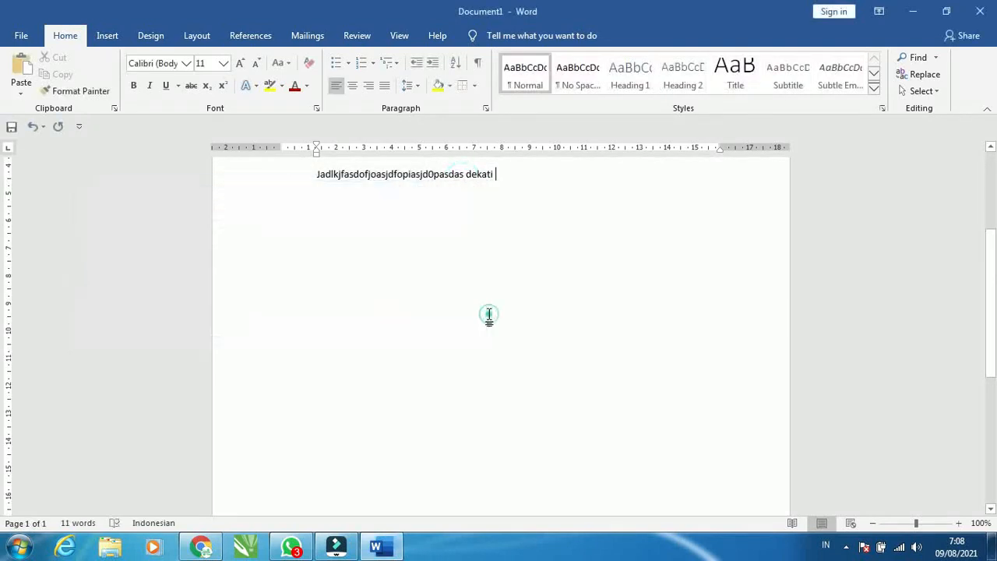
Search the document for "dekati" in the Navigation pane
scroll(474, 194, up, 4)
click(370, 351)
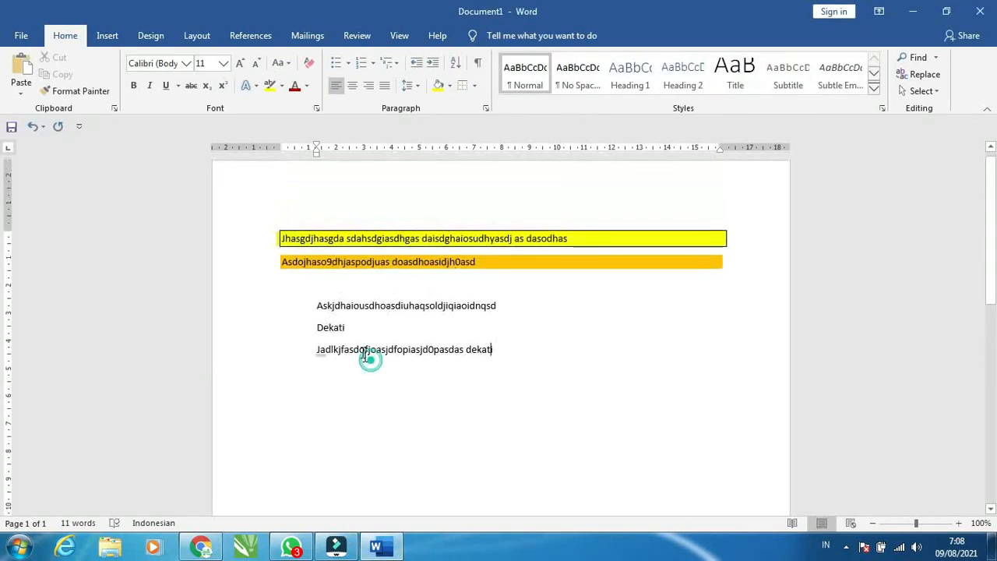
drag(470, 349, 507, 347)
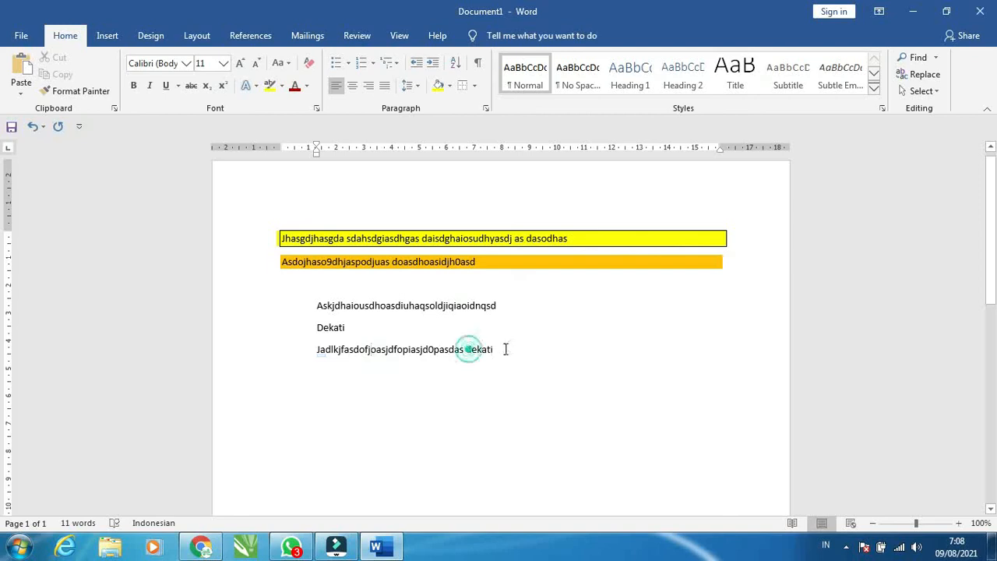
click(454, 349)
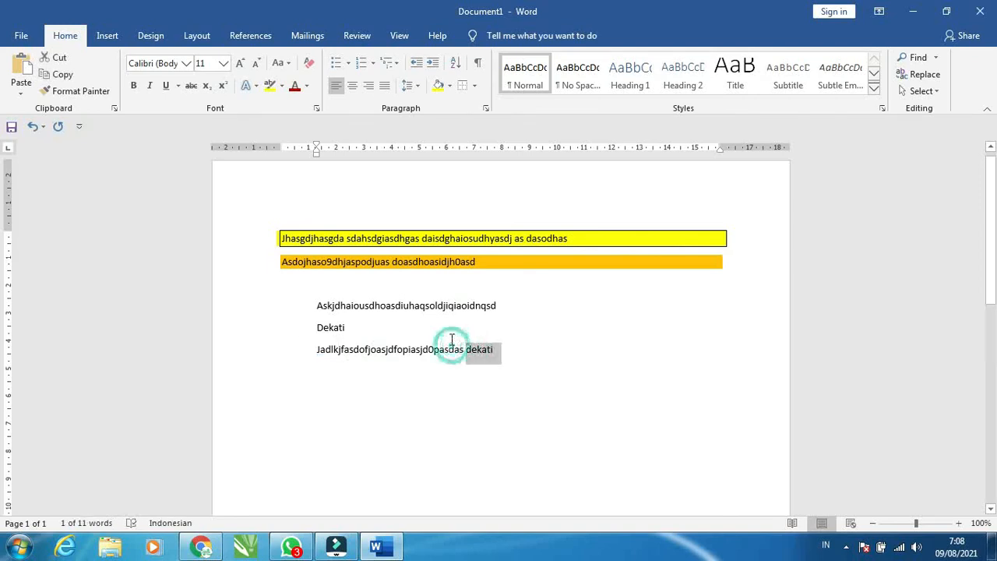
scroll(468, 363, up, 1)
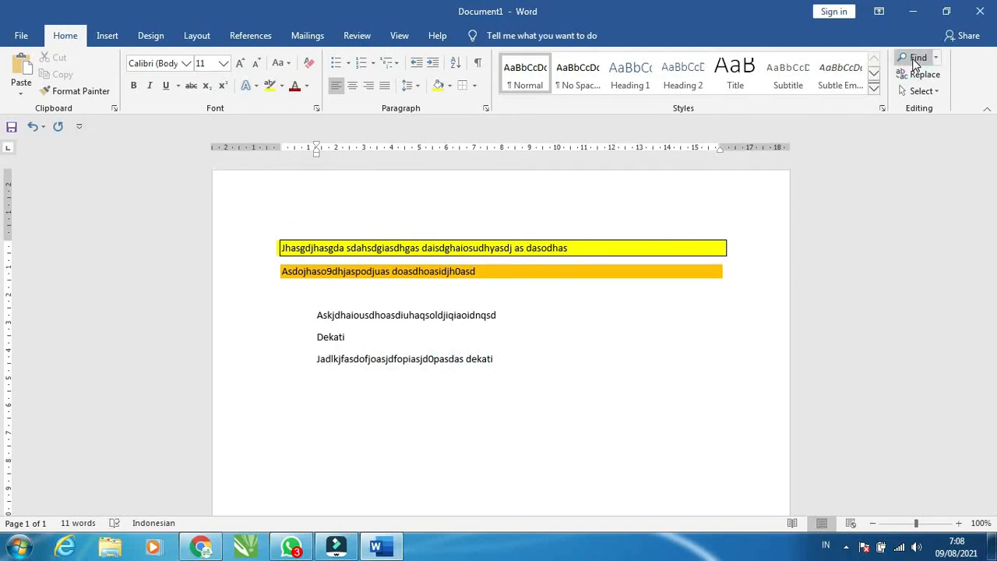
click(916, 59)
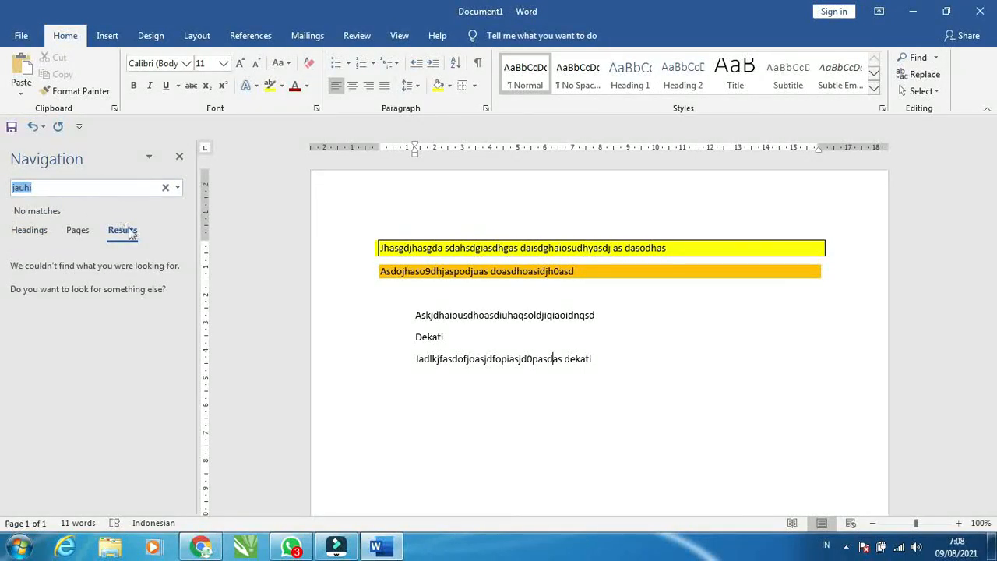
text(dekati)
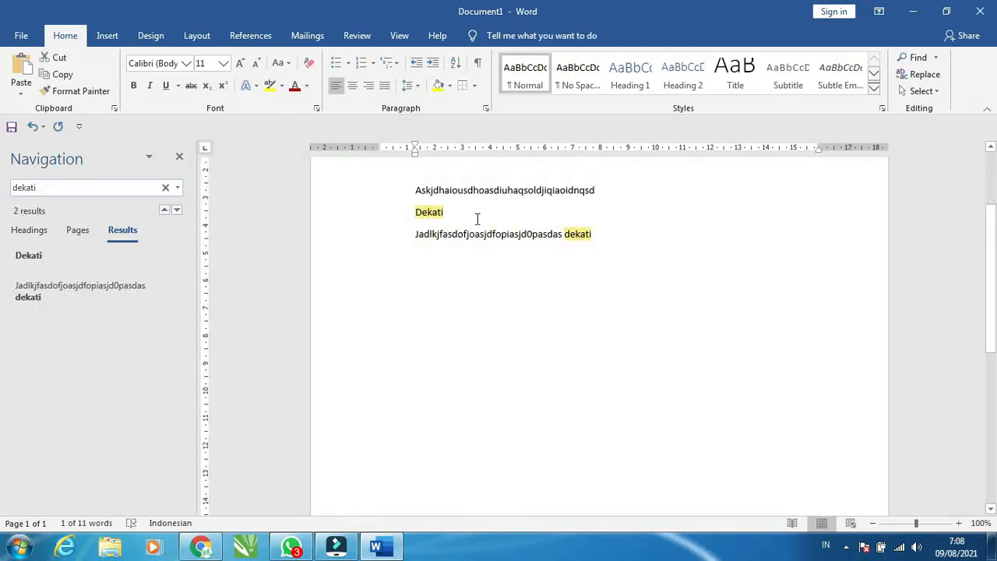
click(625, 233)
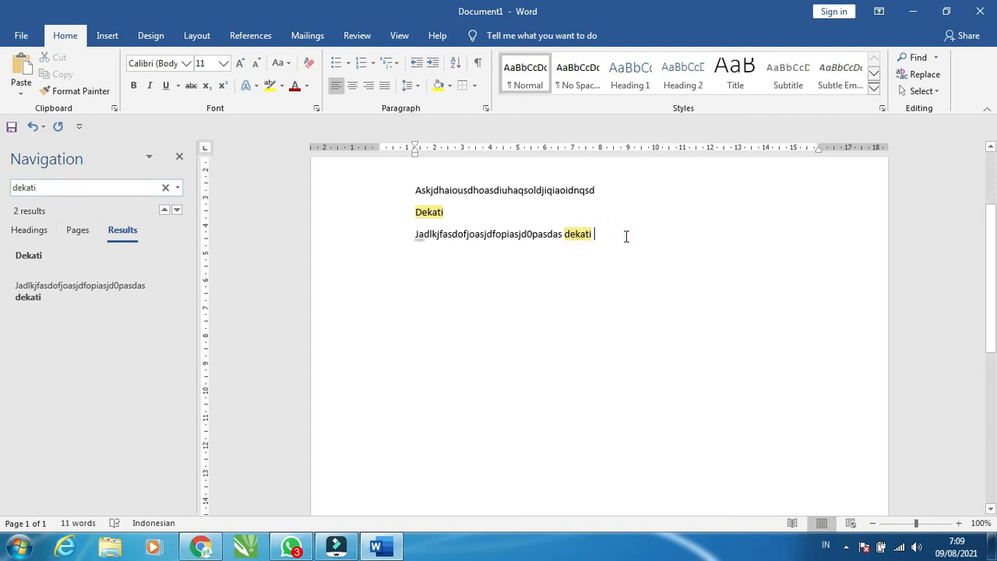